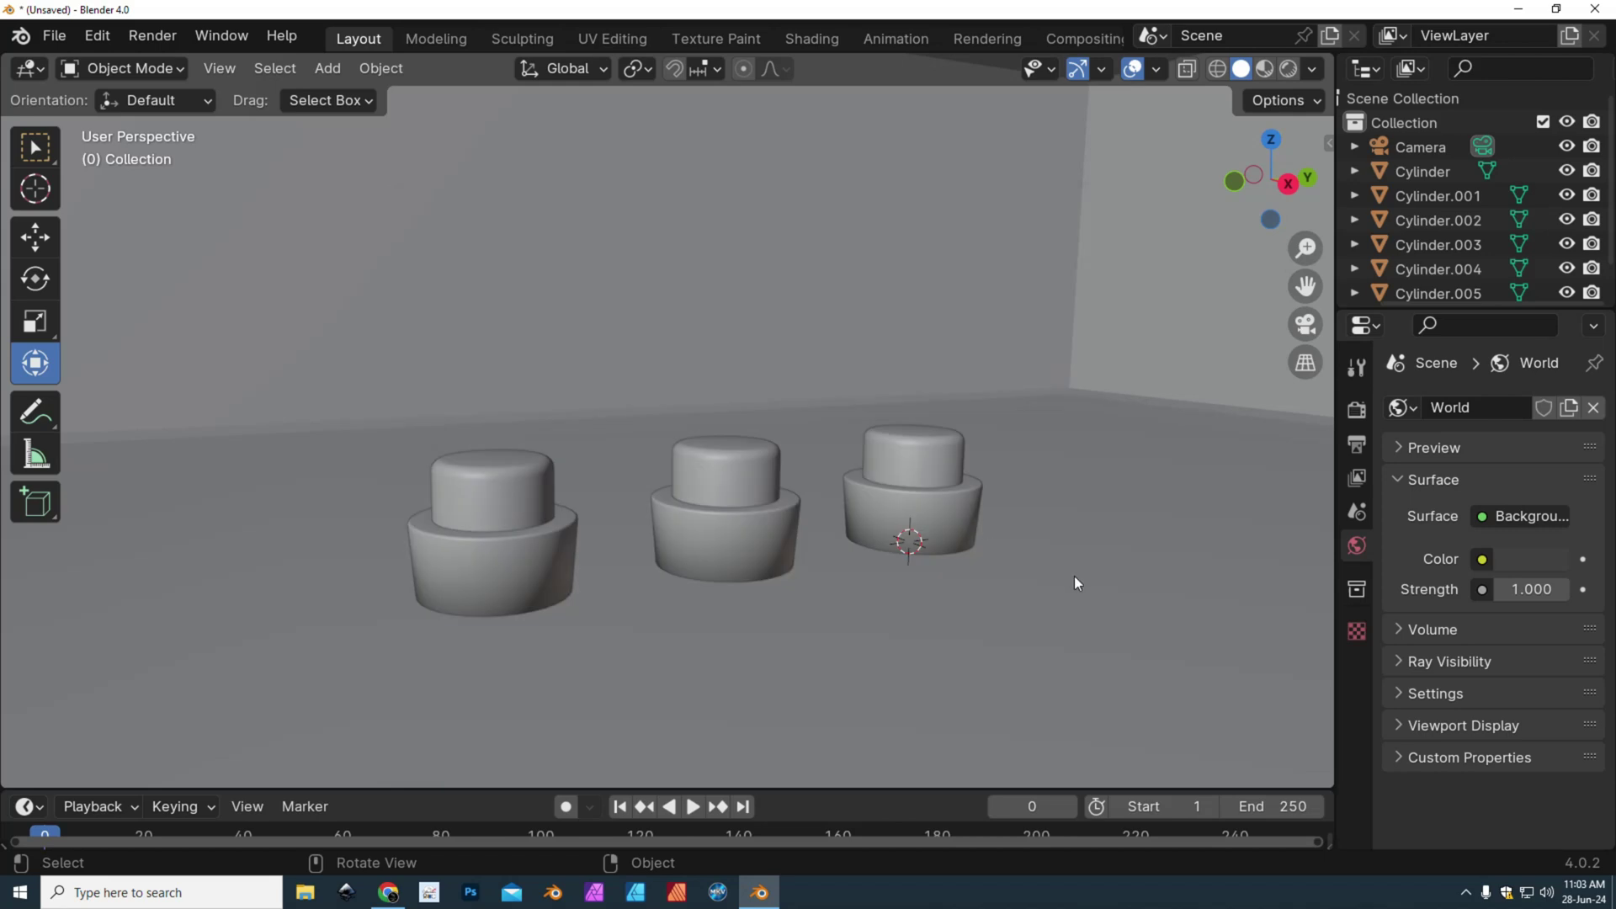
# Step: Select the left button's top cylinder after trying its base and the ground plane
pyautogui.click(474, 500)
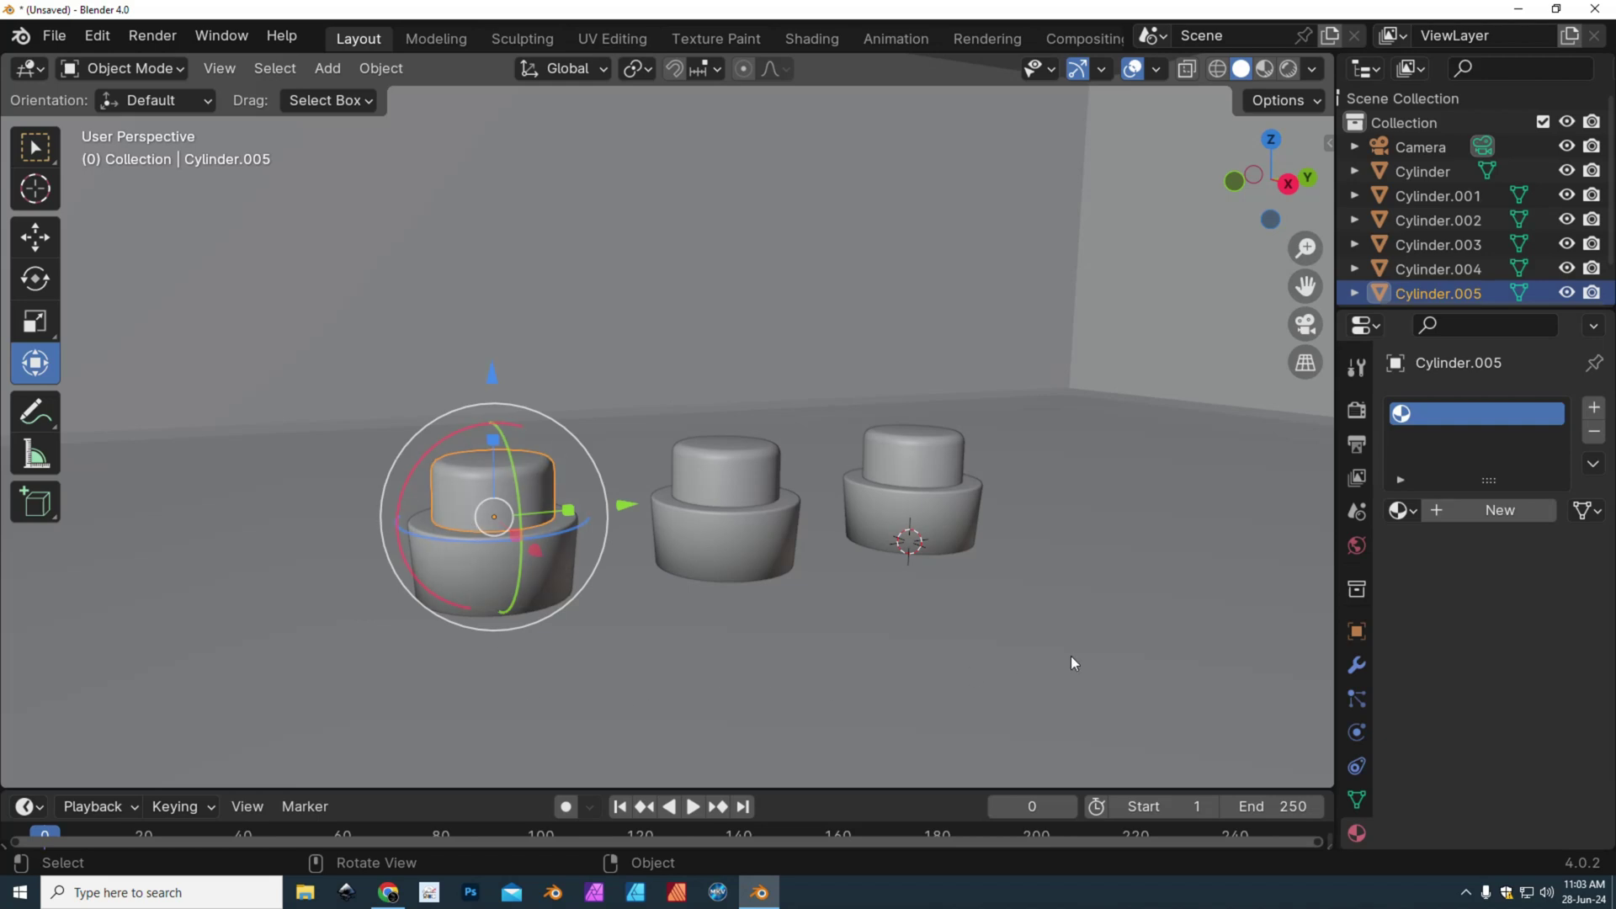
pyautogui.hotkey('shift', 'a')
pyautogui.click(1113, 640)
pyautogui.click(519, 580)
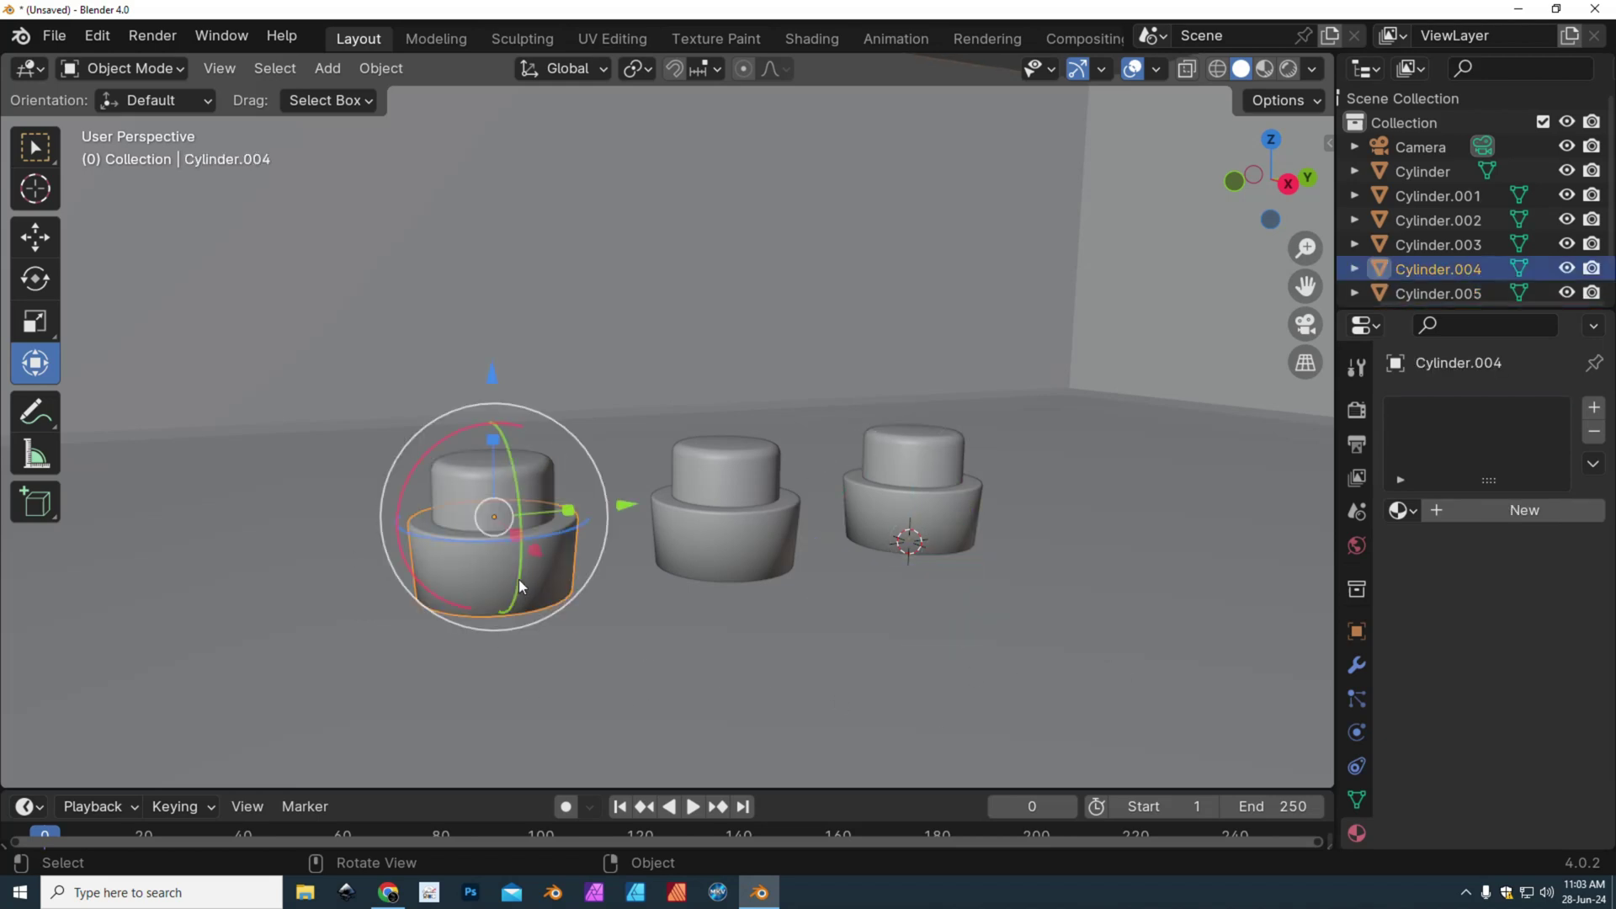
pyautogui.click(529, 463)
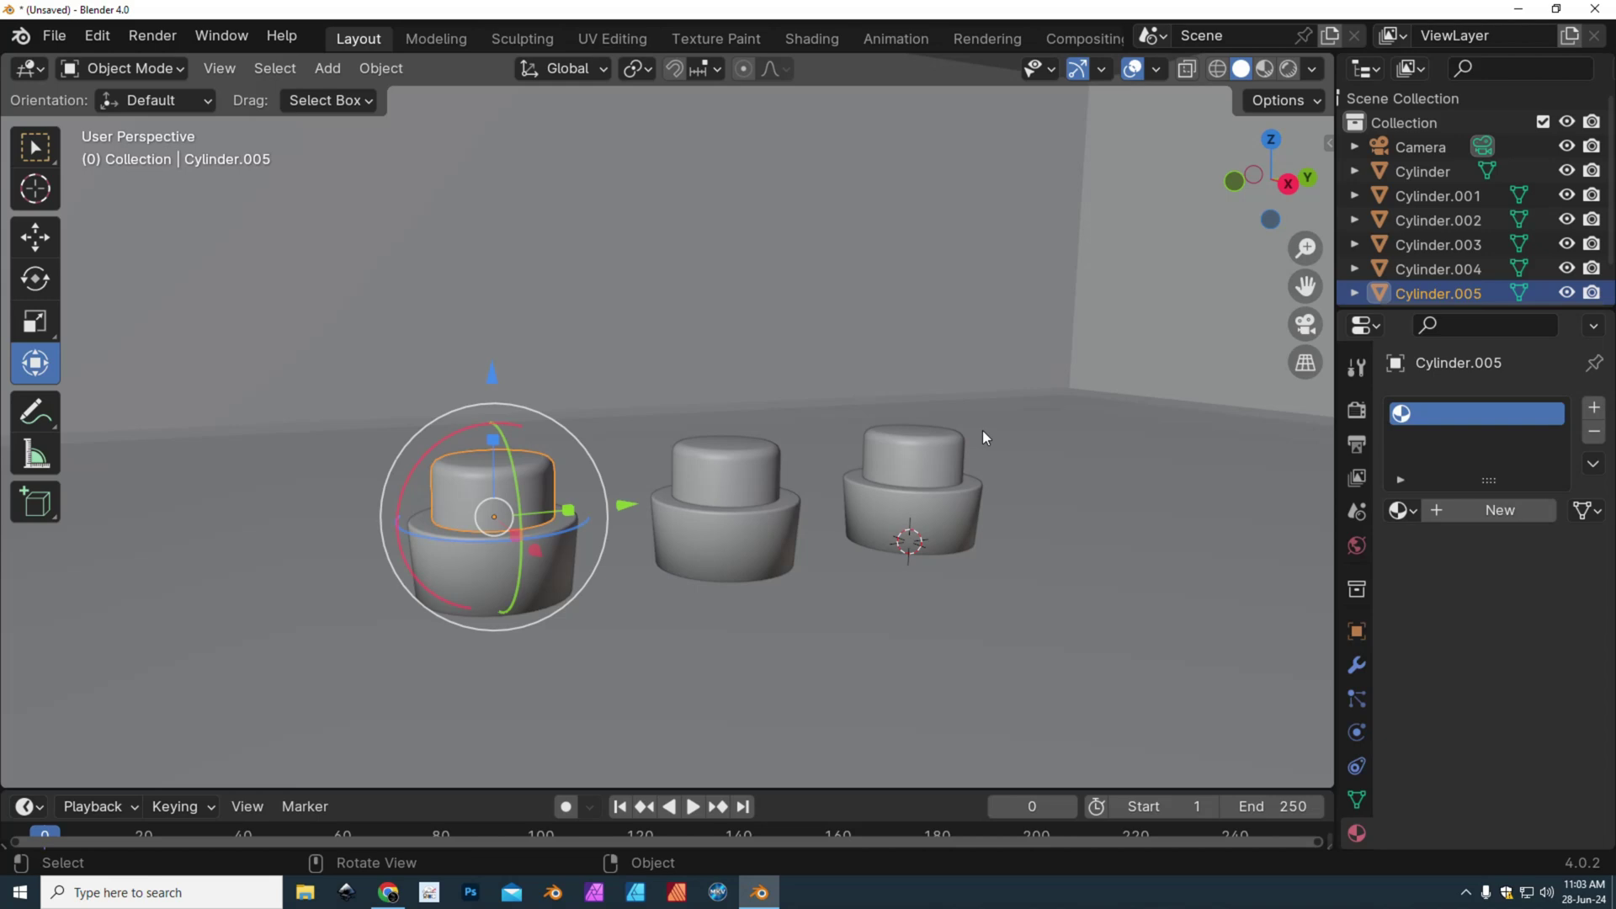
pyautogui.click(835, 676)
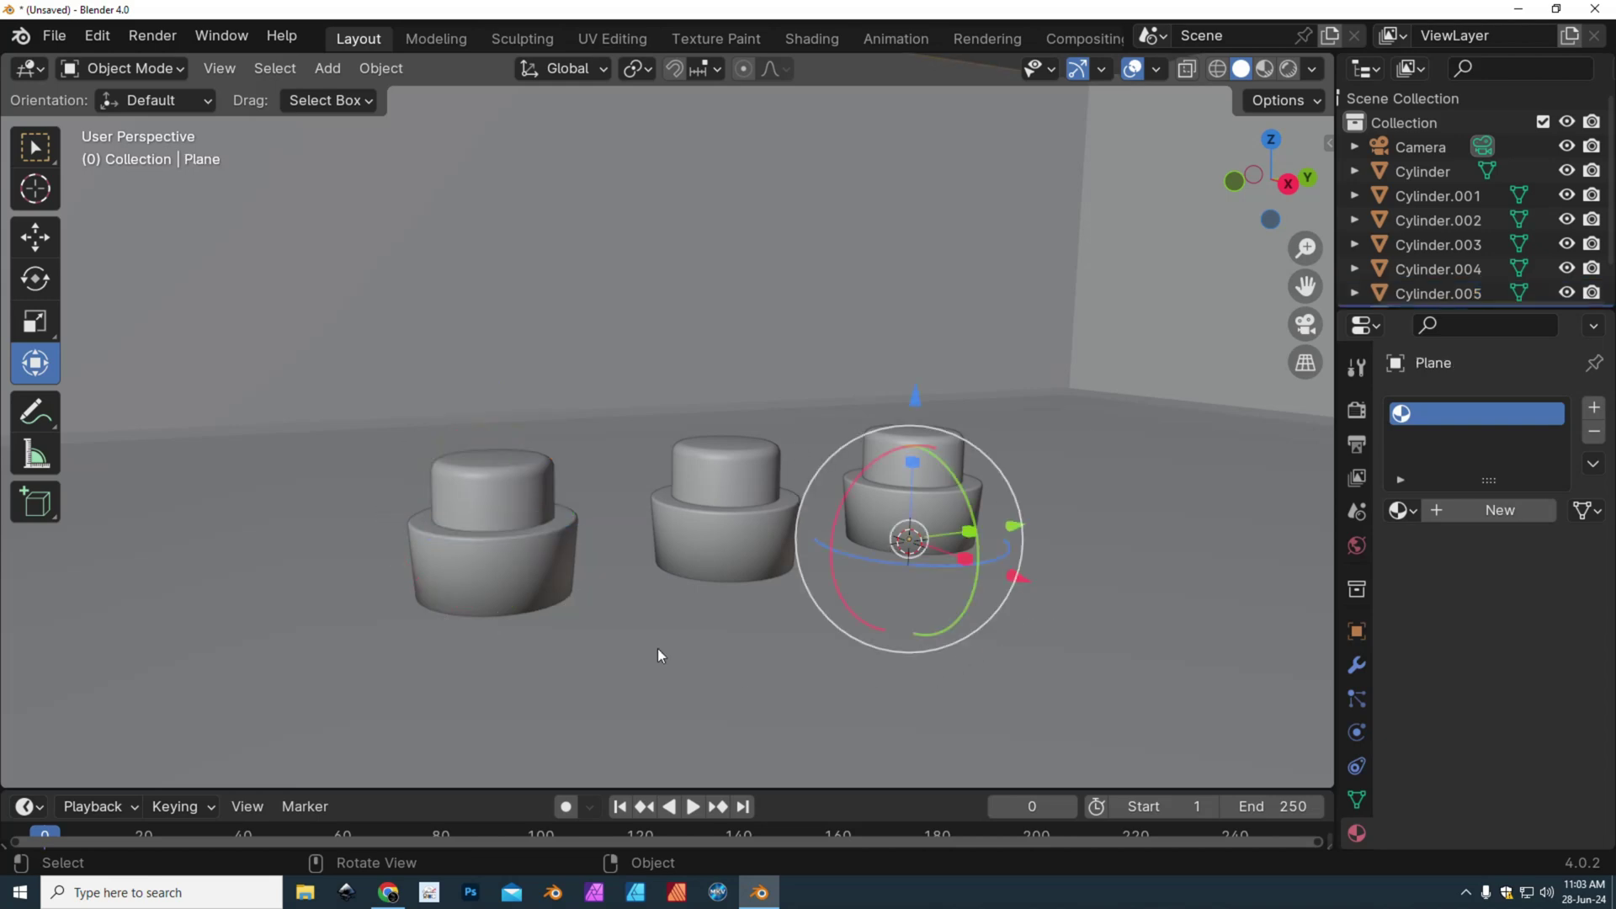
pyautogui.click(490, 481)
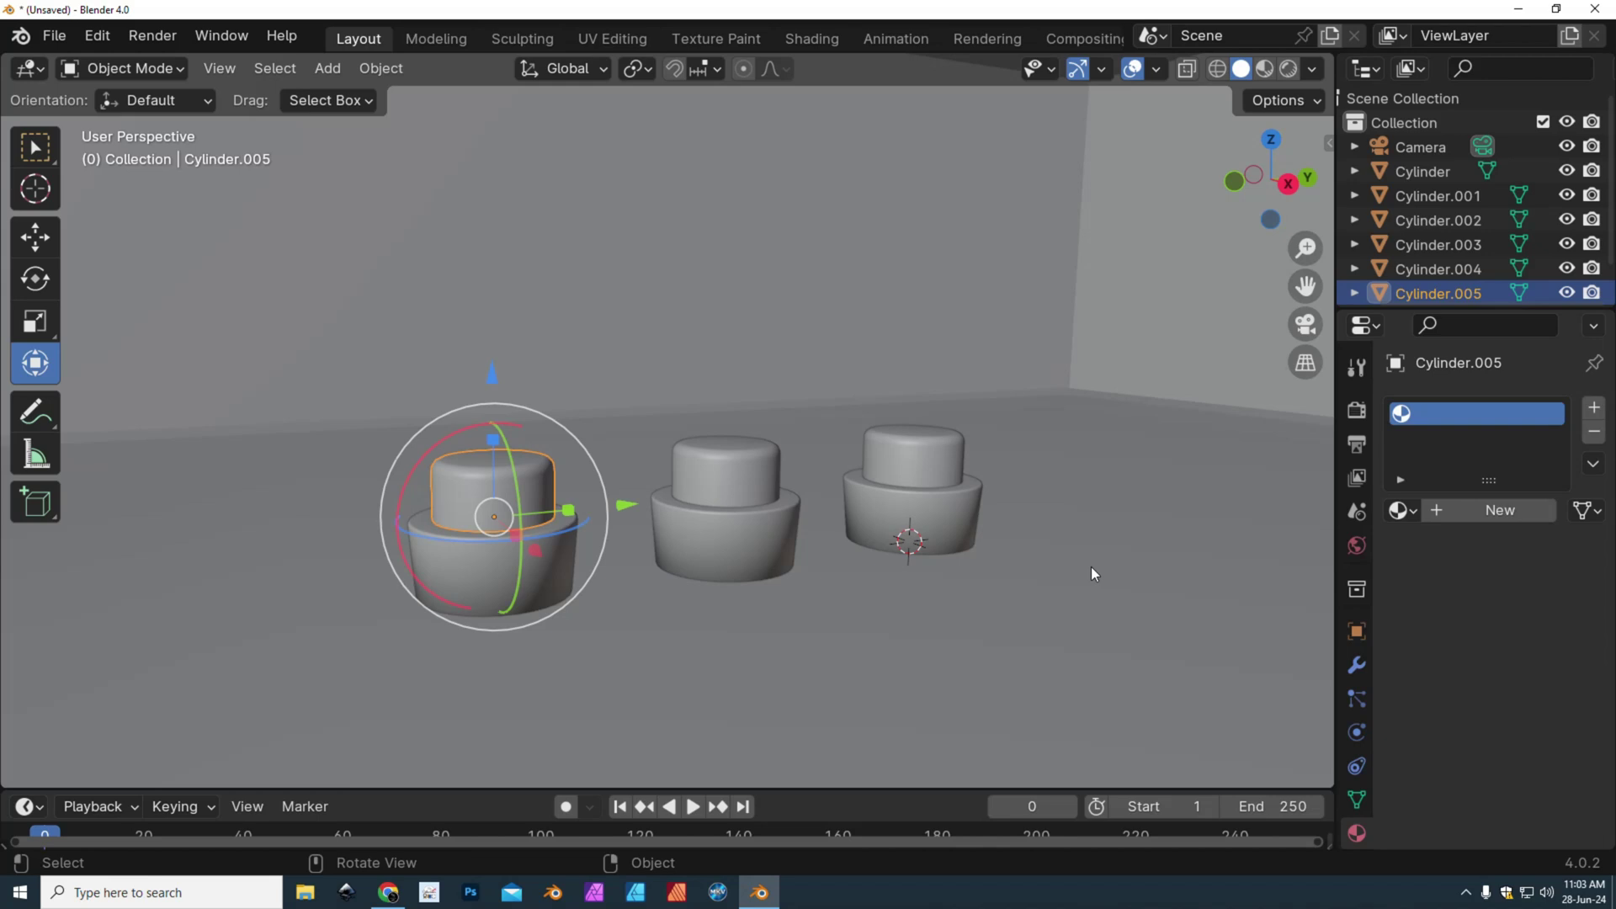
pyautogui.click(1356, 410)
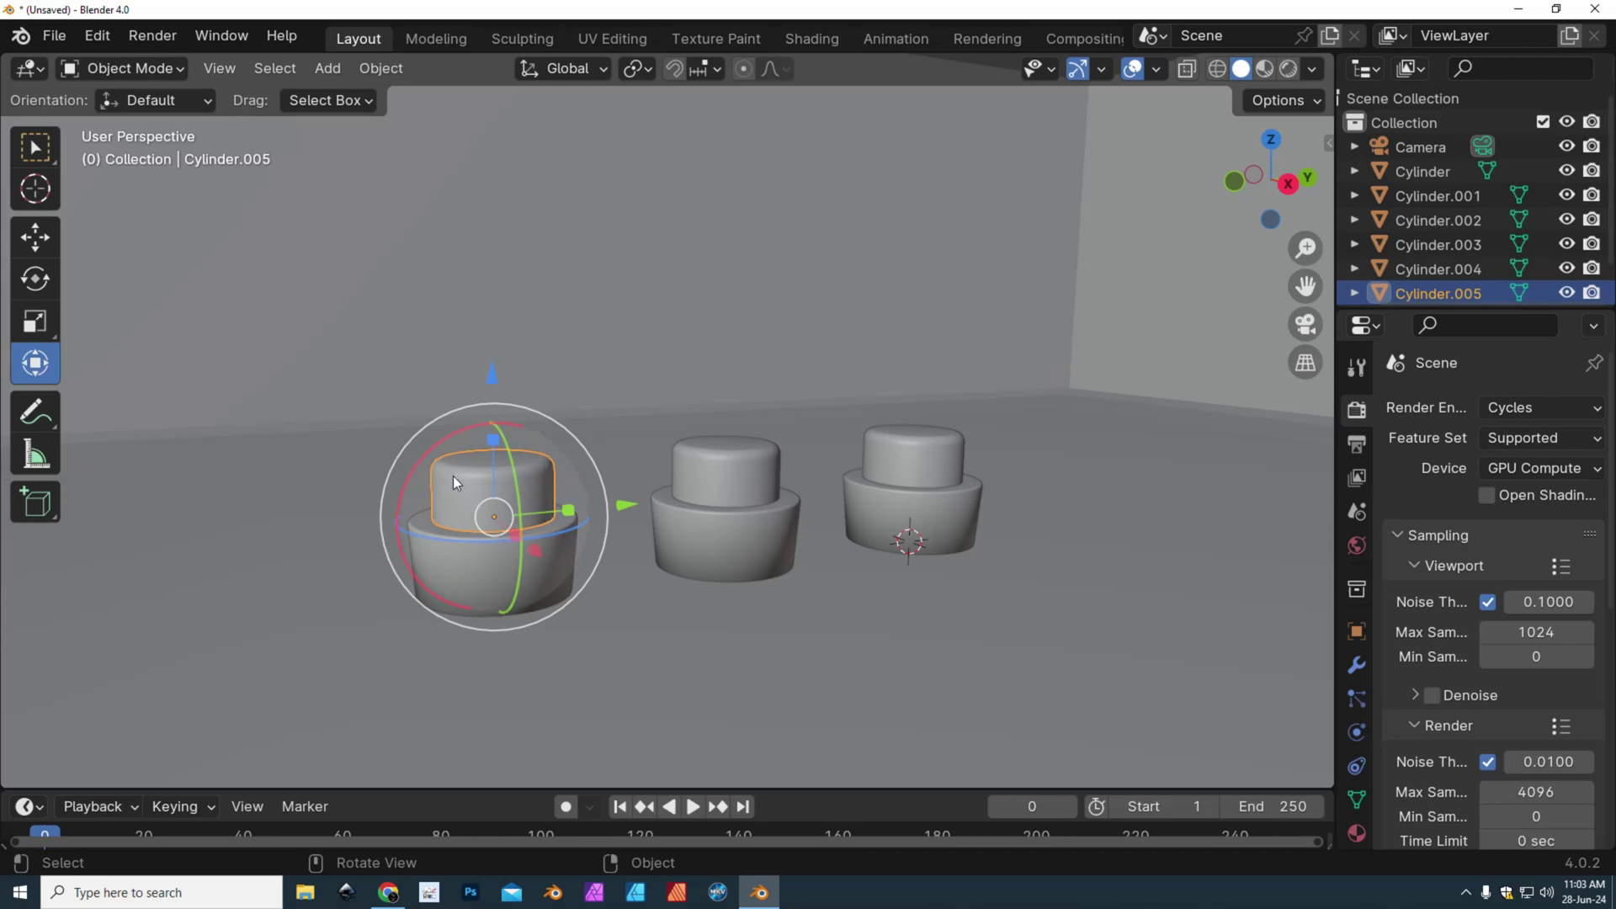
# Step: Give the left button's top a new material, Material.012, with an Emission surface
pyautogui.click(1357, 836)
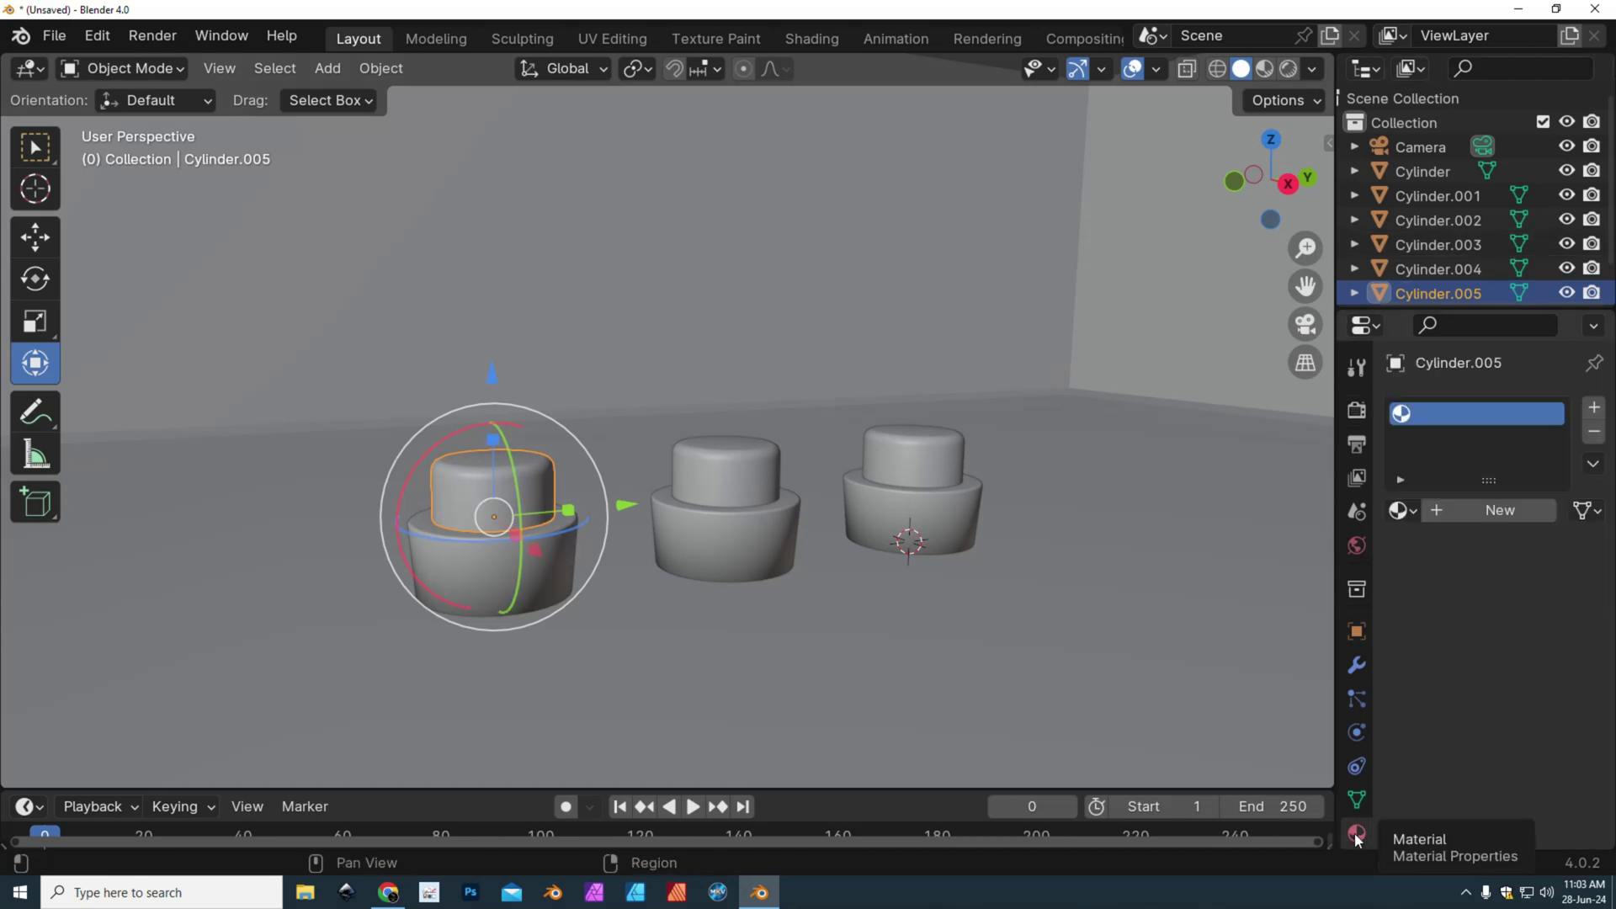
pyautogui.click(1489, 517)
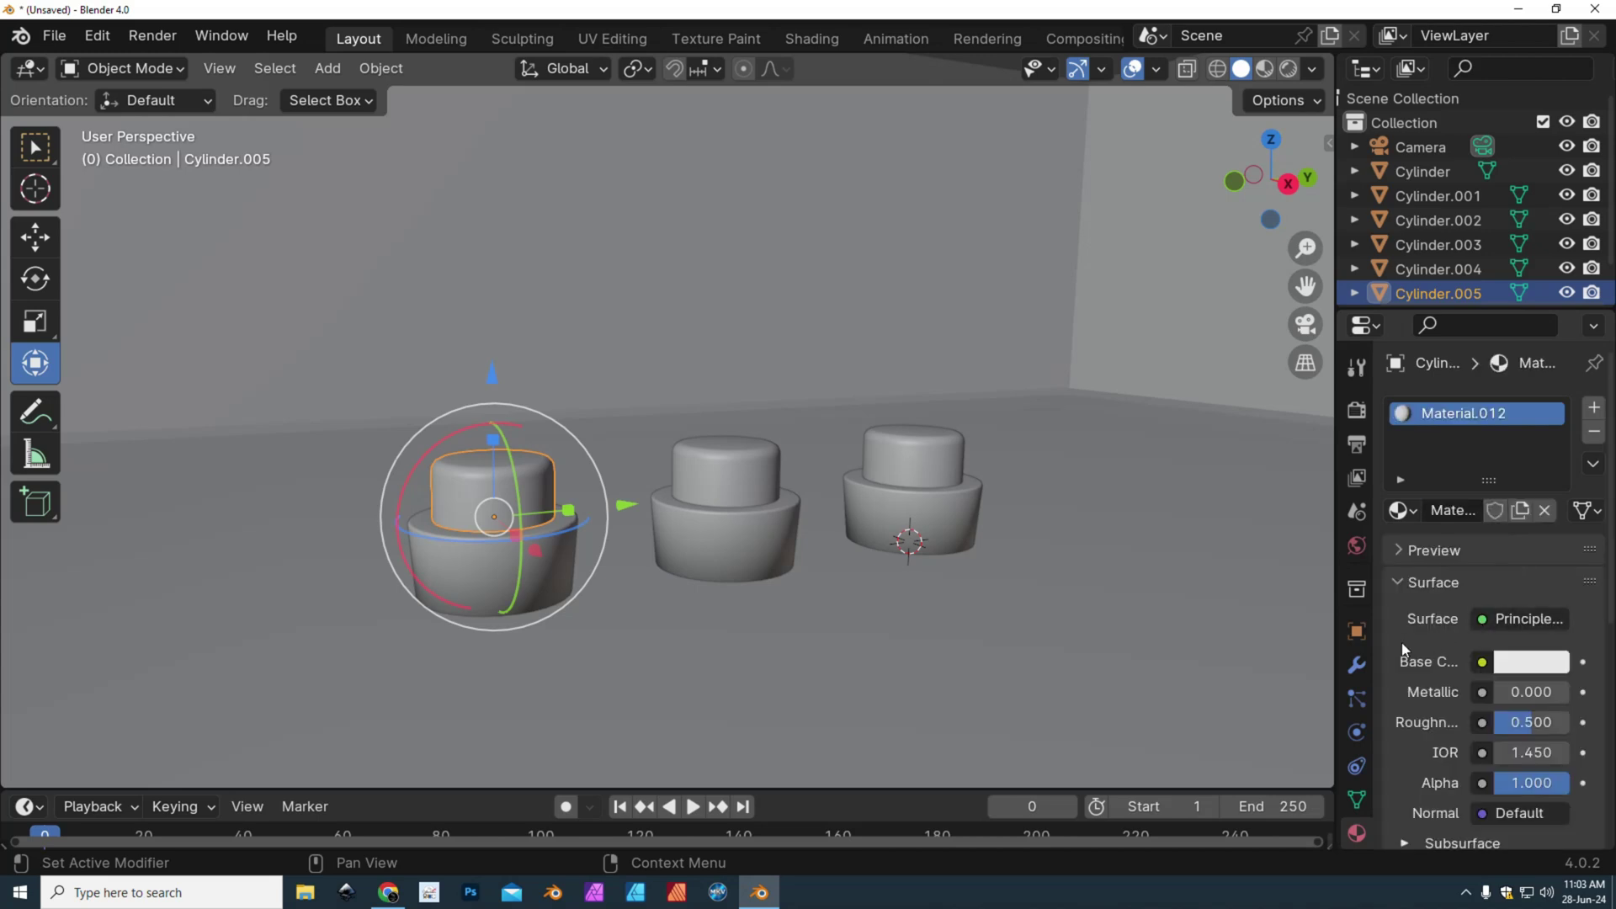
pyautogui.click(1537, 620)
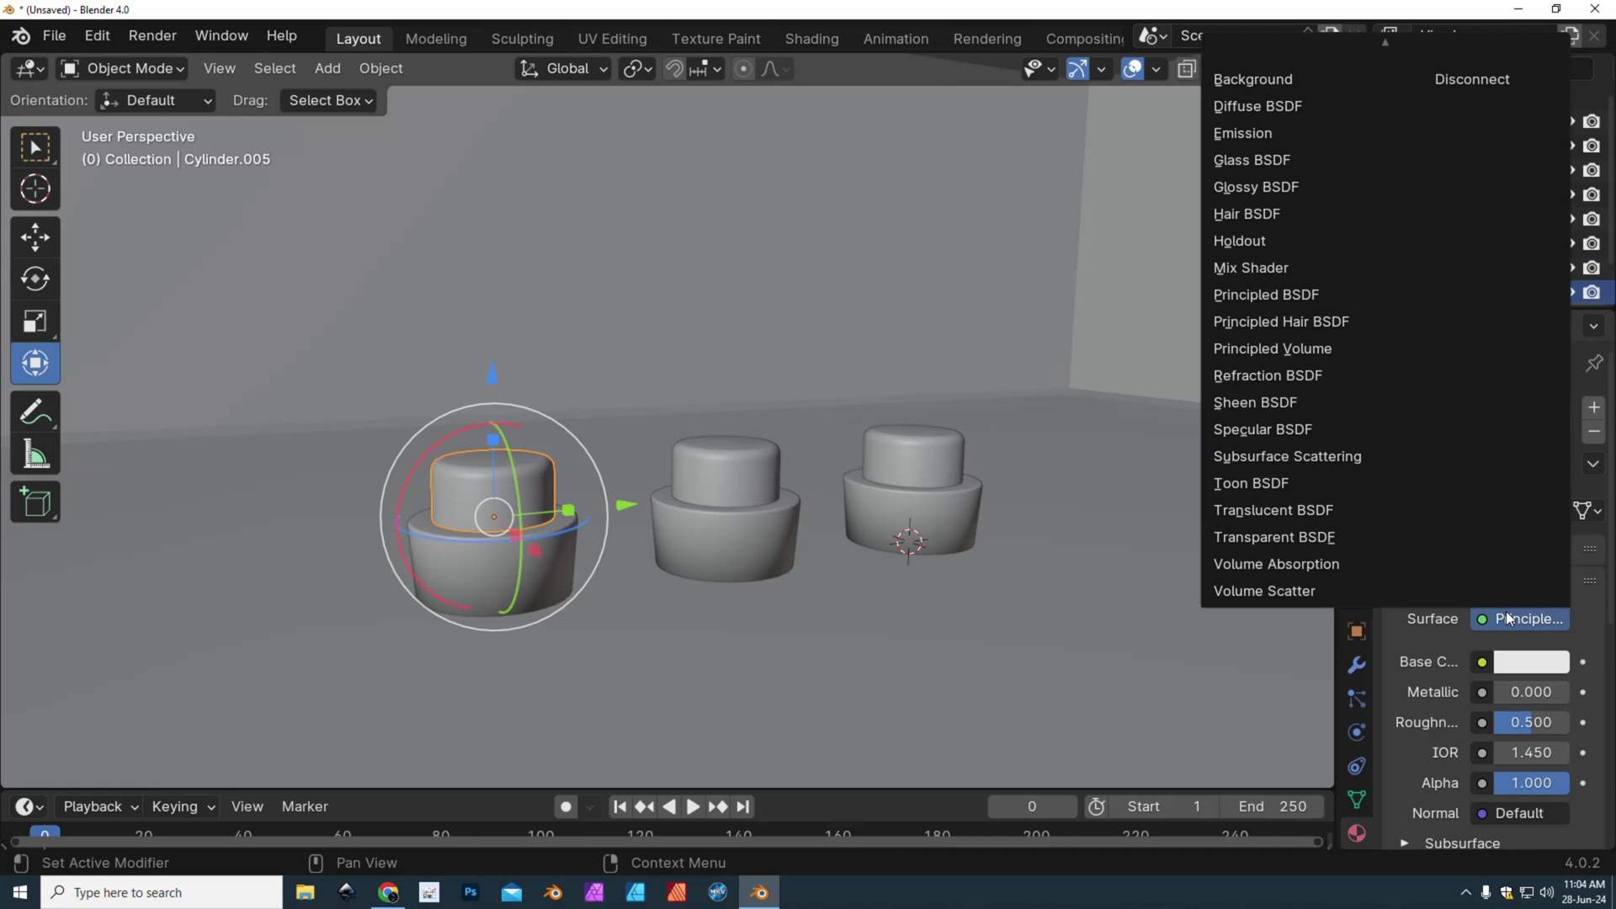
pyautogui.click(1260, 135)
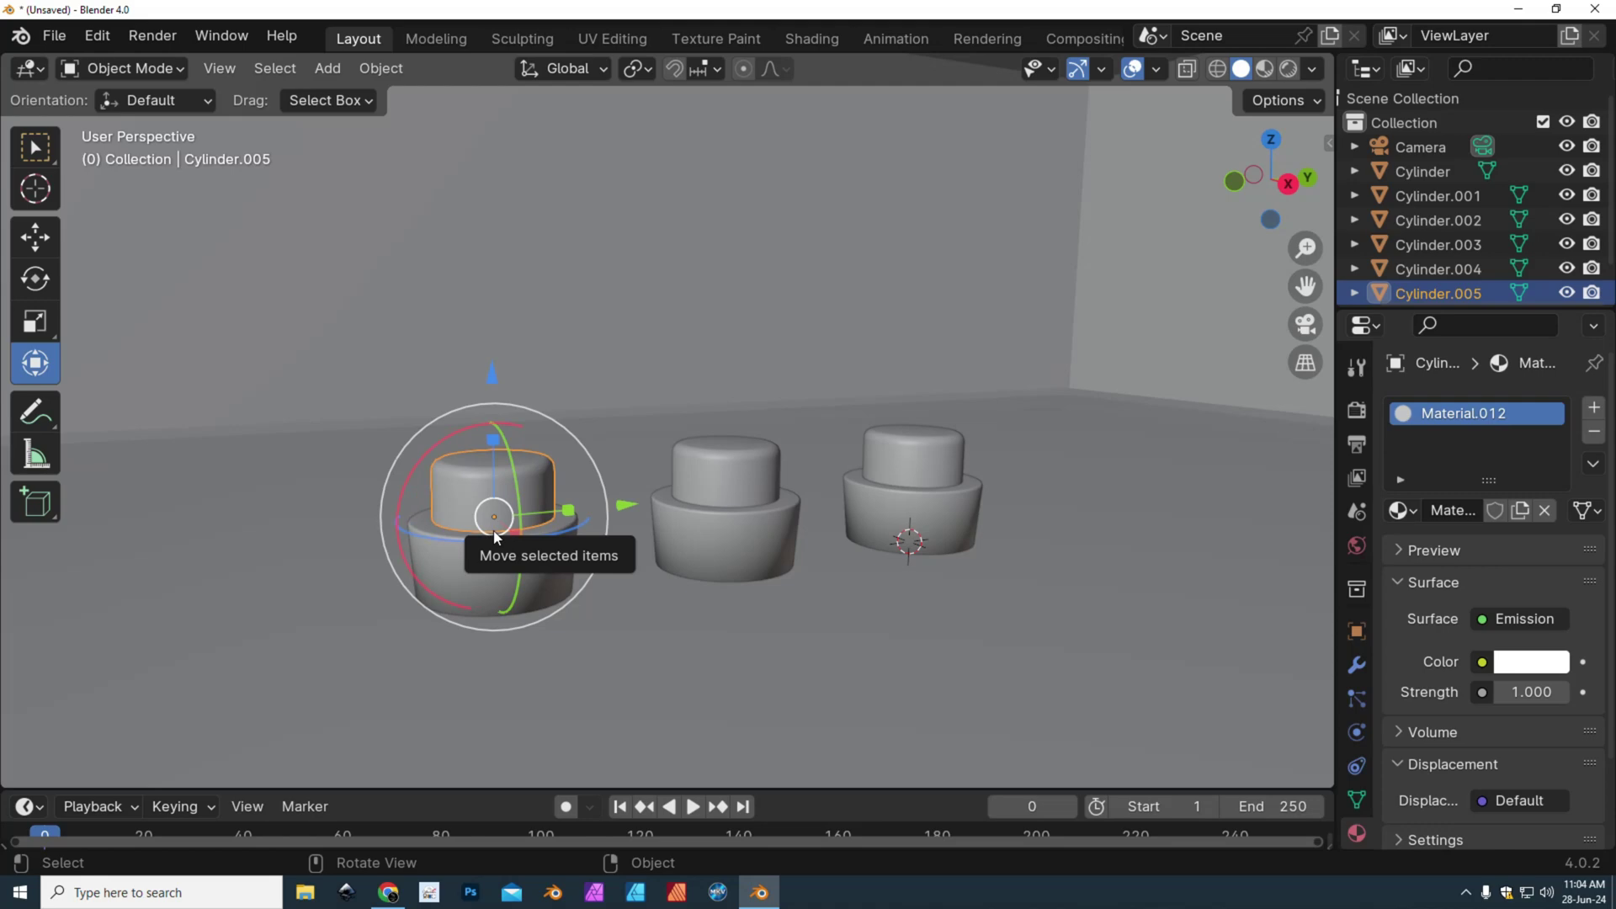
# Step: Switch the viewport to Rendered shading and set the emission strength to 5
pyautogui.click(1288, 69)
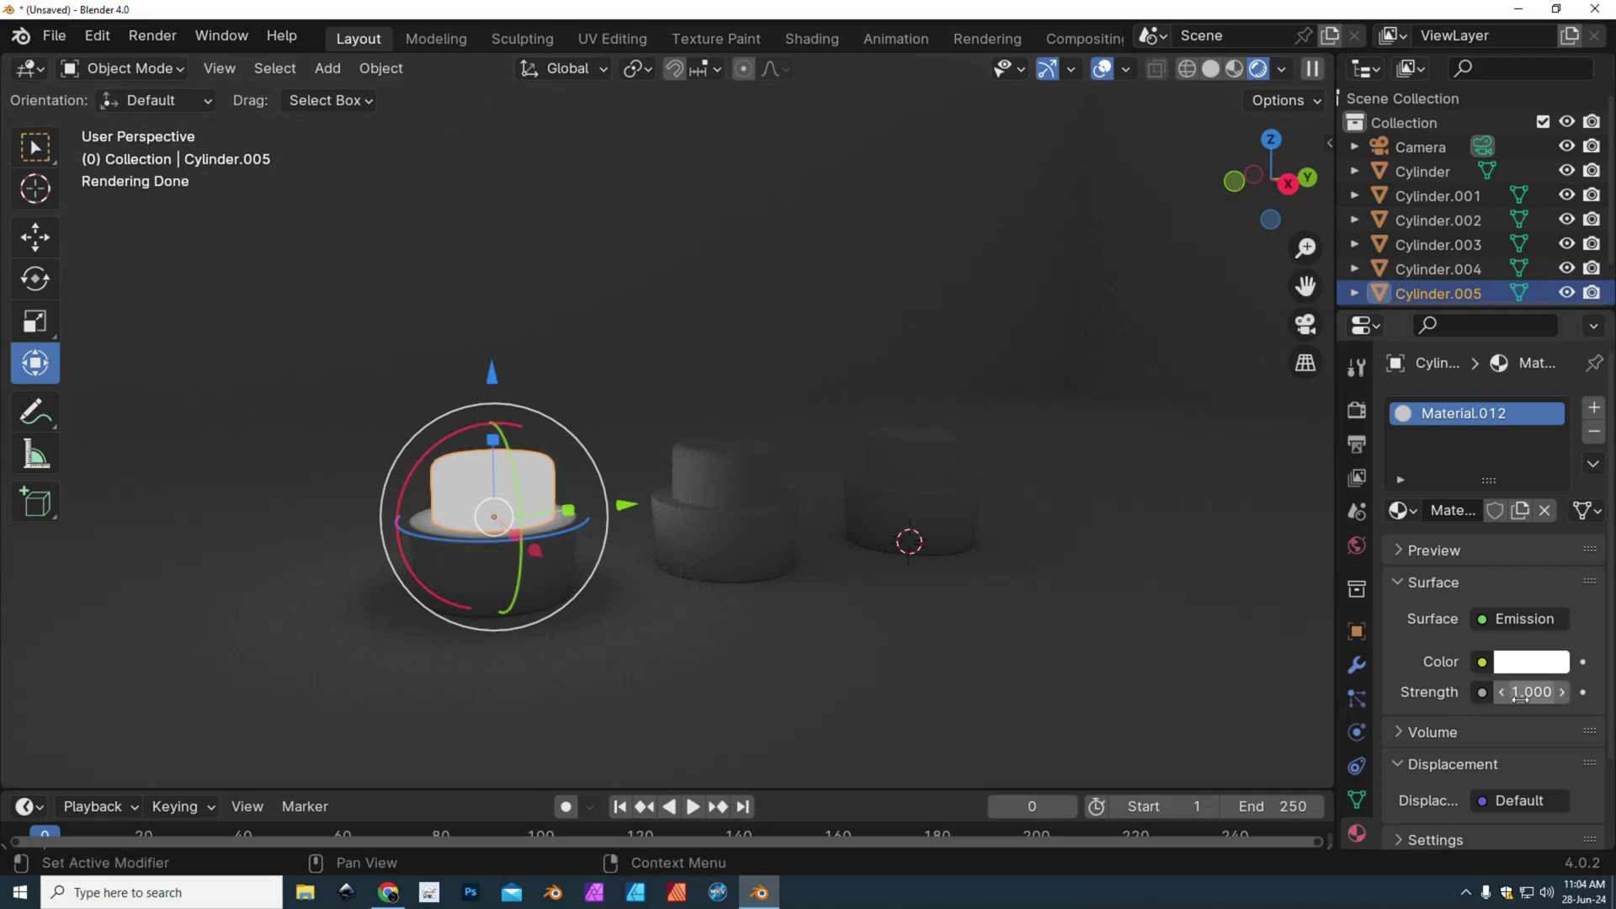
pyautogui.moveTo(1528, 692); pyautogui.dragTo(1615, 692)
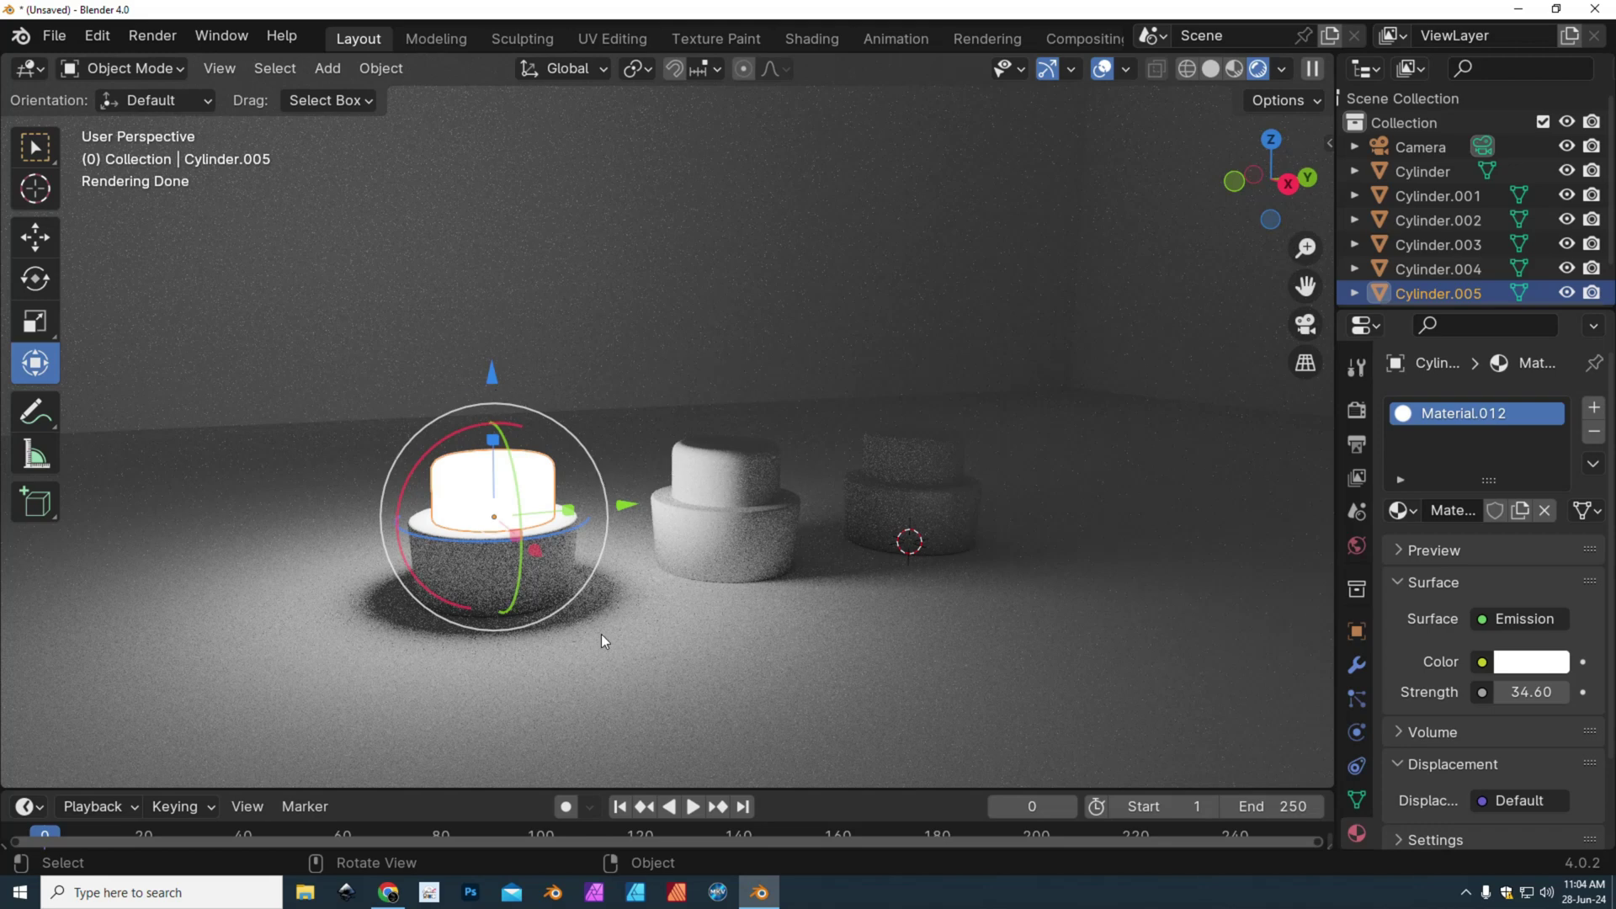
pyautogui.click(1534, 692)
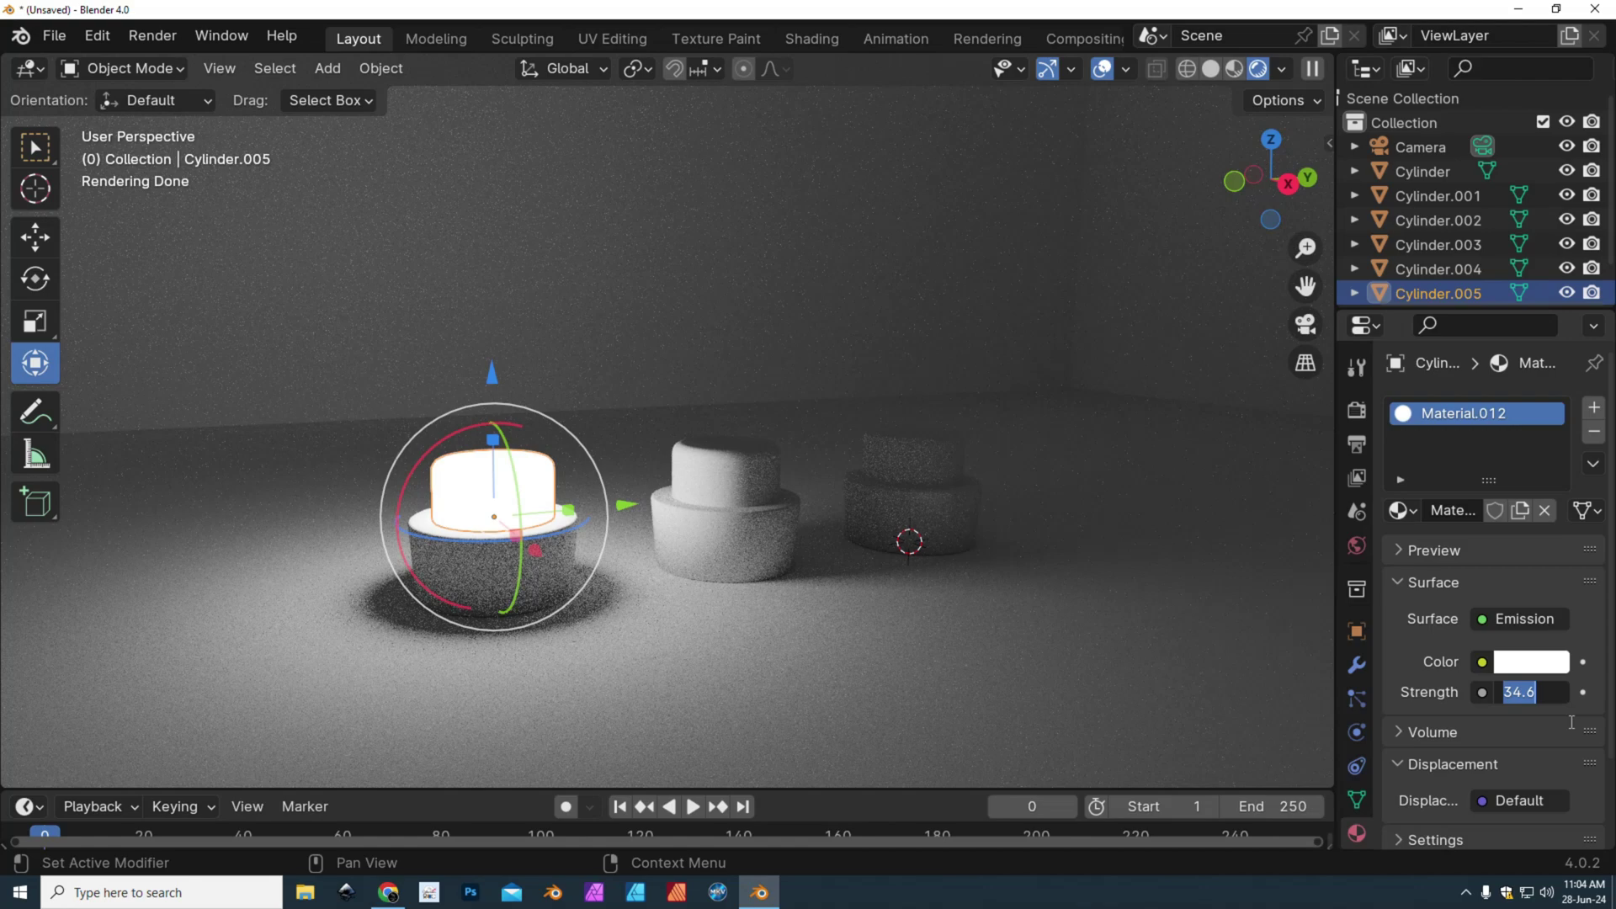
pyautogui.write('5')
pyautogui.press('Return')
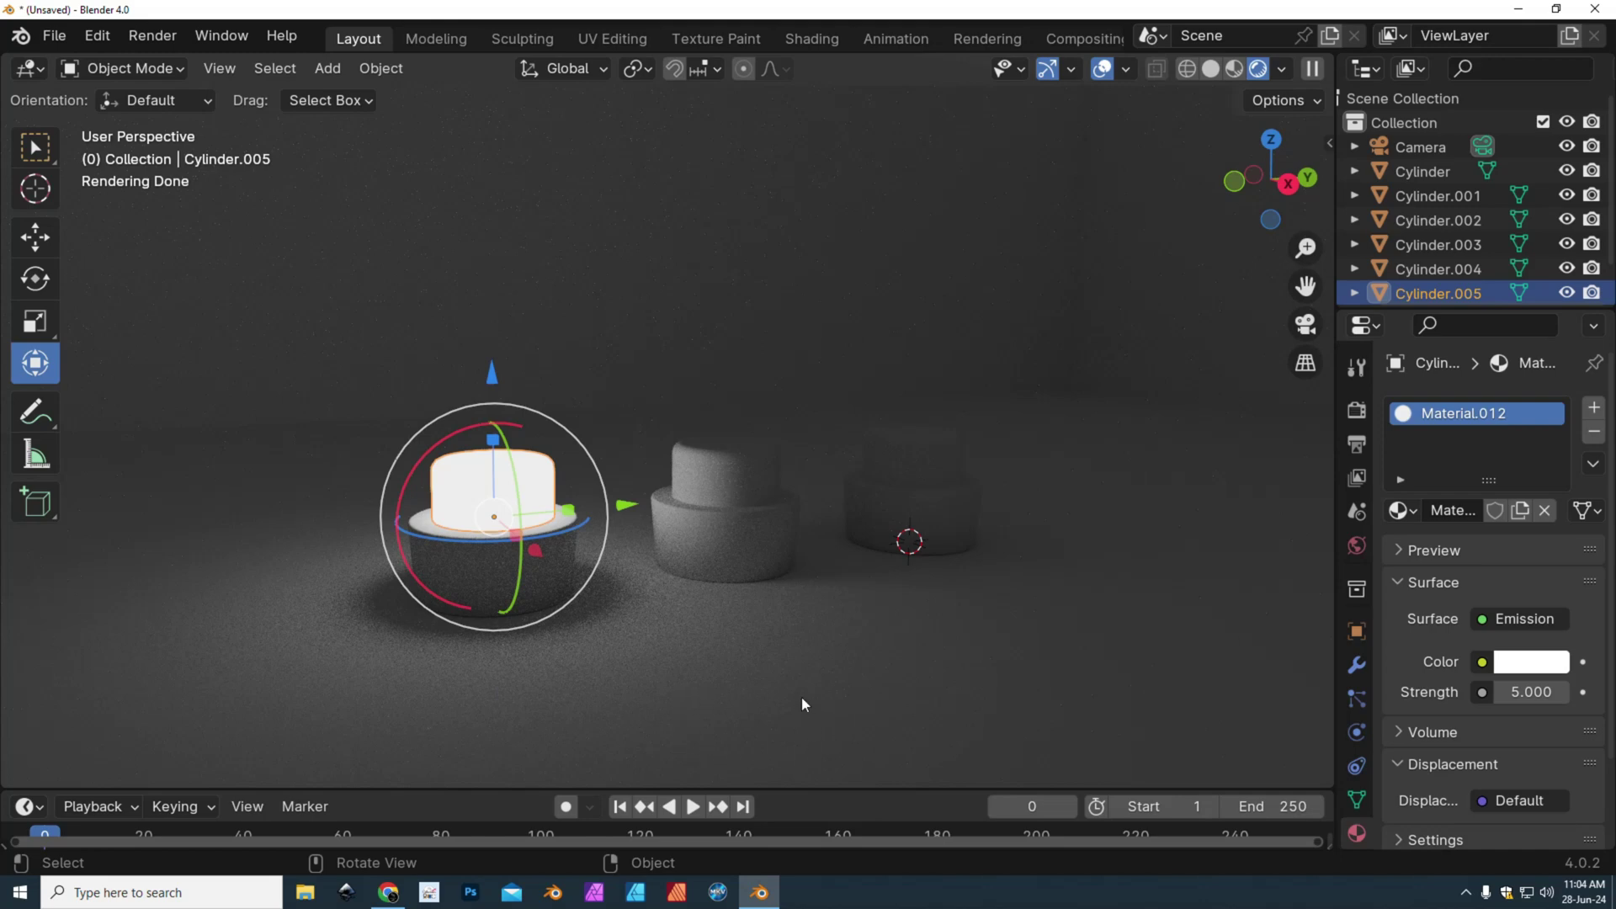
# Step: Add a new glossy material to the ground plane with roughness lowered to 0.016
pyautogui.click(759, 677)
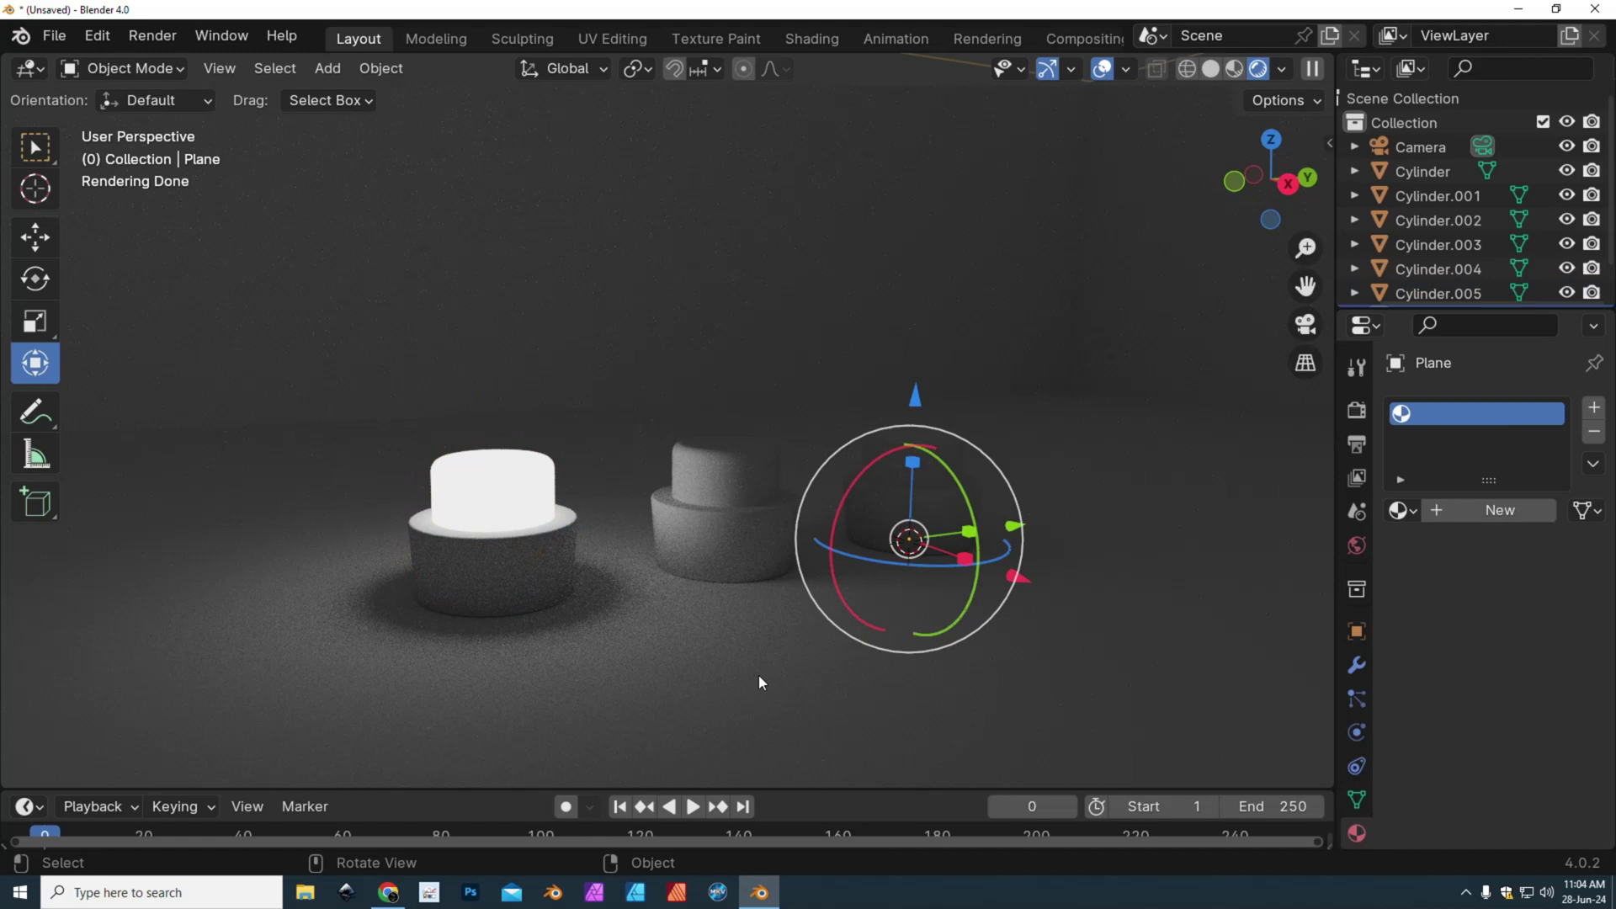
pyautogui.click(1498, 508)
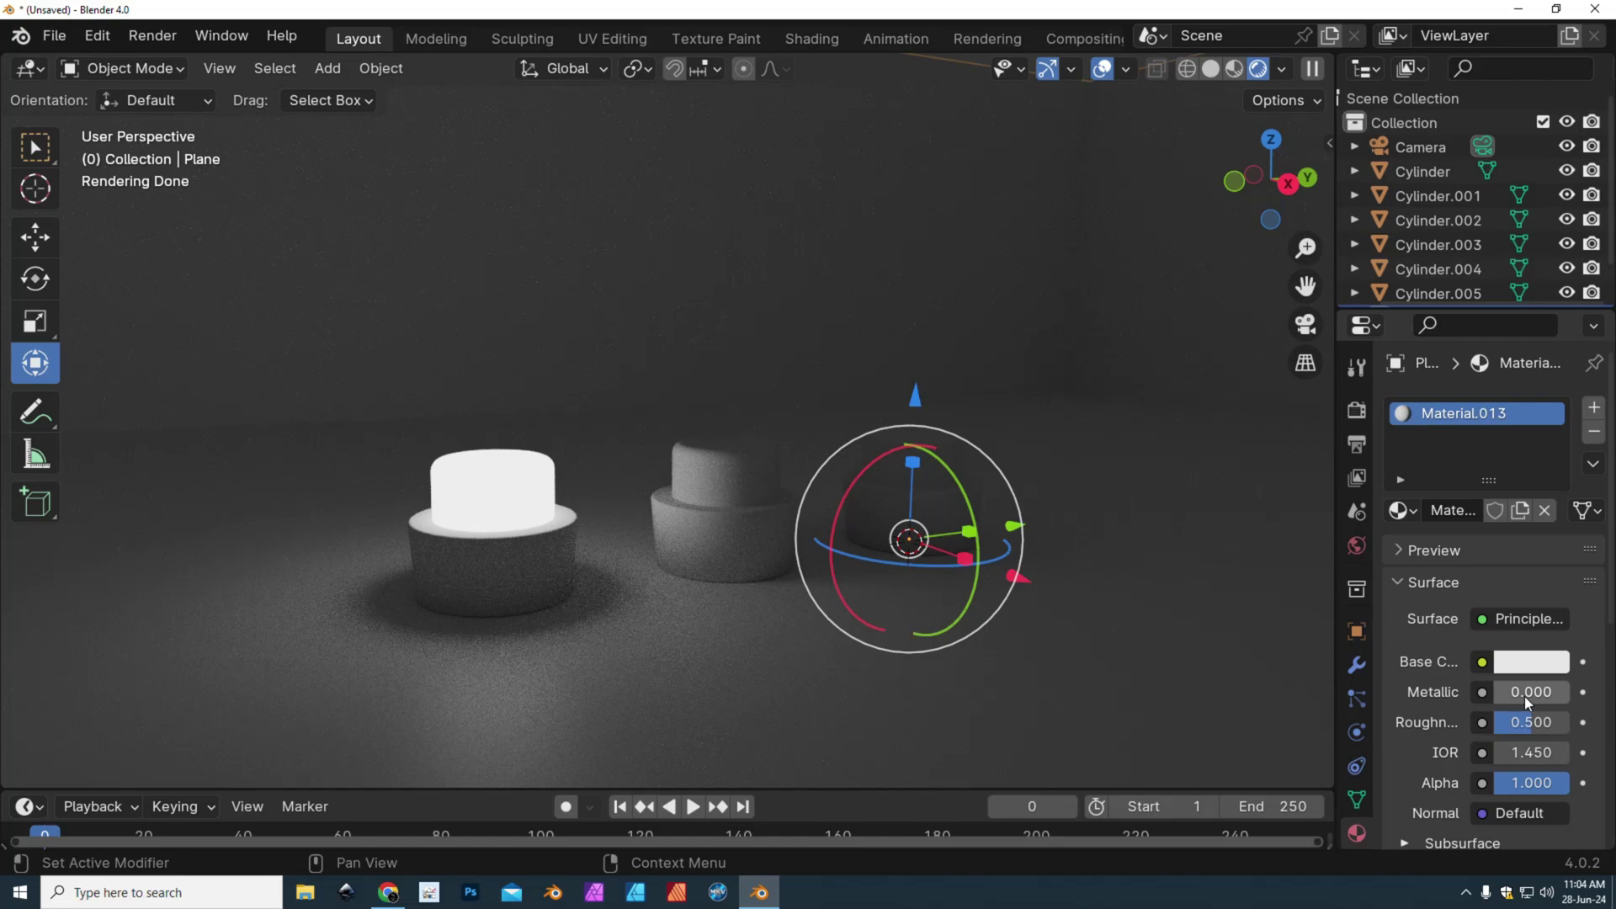
pyautogui.moveTo(1528, 725)
pyautogui.mouseDown()
pyautogui.moveTo(1491, 725)
pyautogui.moveTo(1507, 695)
pyautogui.moveTo(1546, 695)
pyautogui.moveTo(1506, 696)
pyautogui.moveTo(1492, 746)
pyautogui.moveTo(1508, 722)
pyautogui.mouseUp()
# Step: Change the left button top's emission colour to red
pyautogui.click(1439, 293)
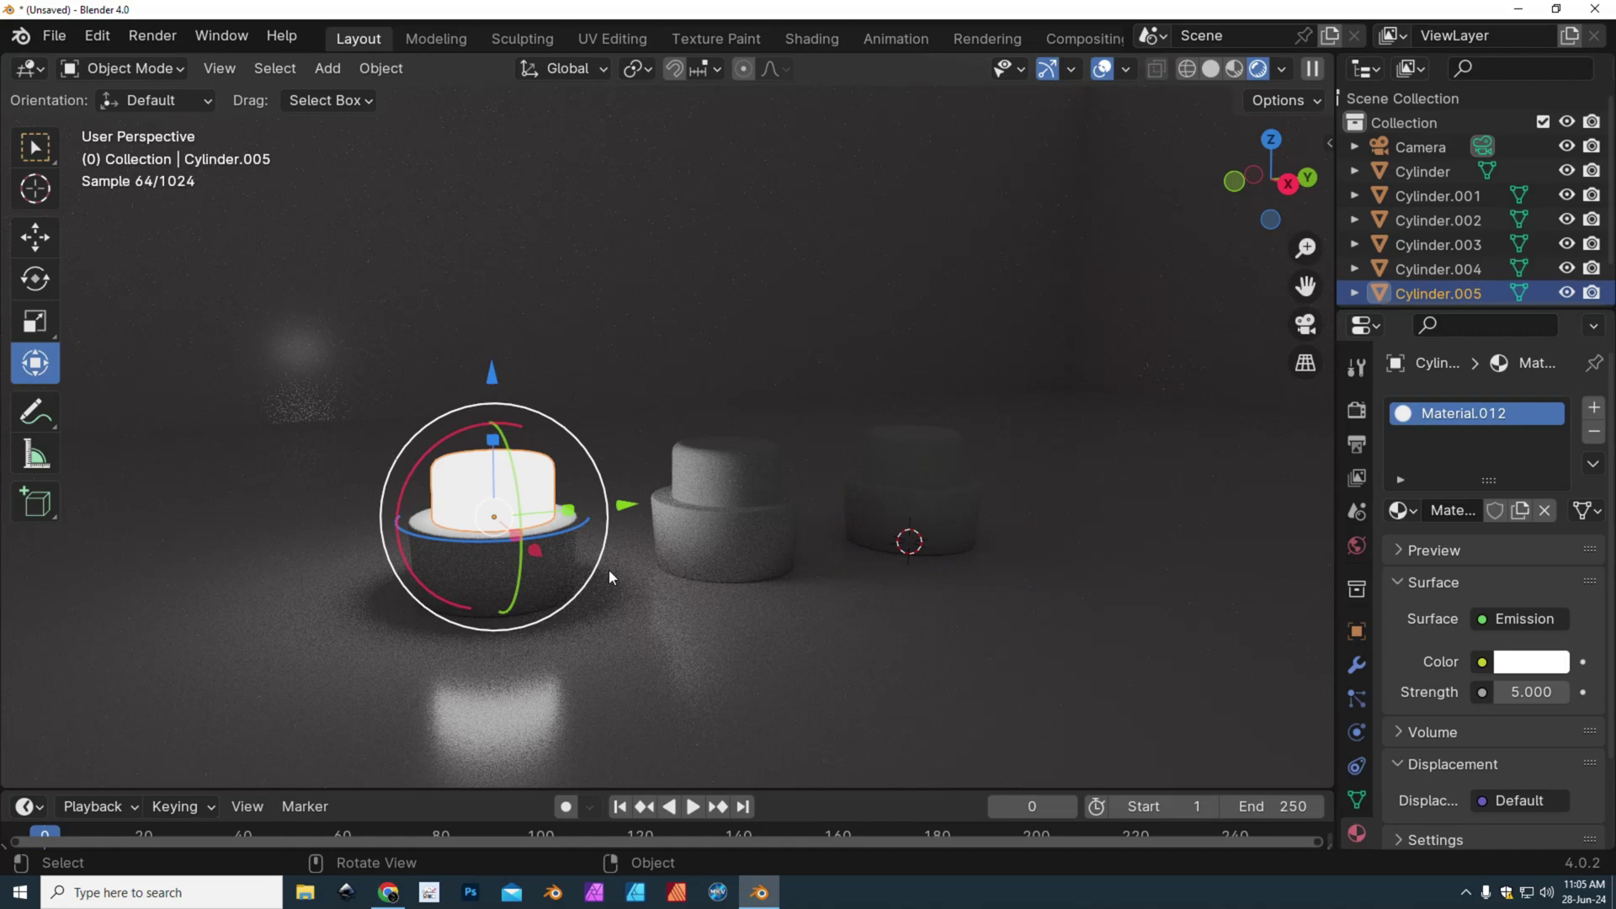
pyautogui.click(1539, 671)
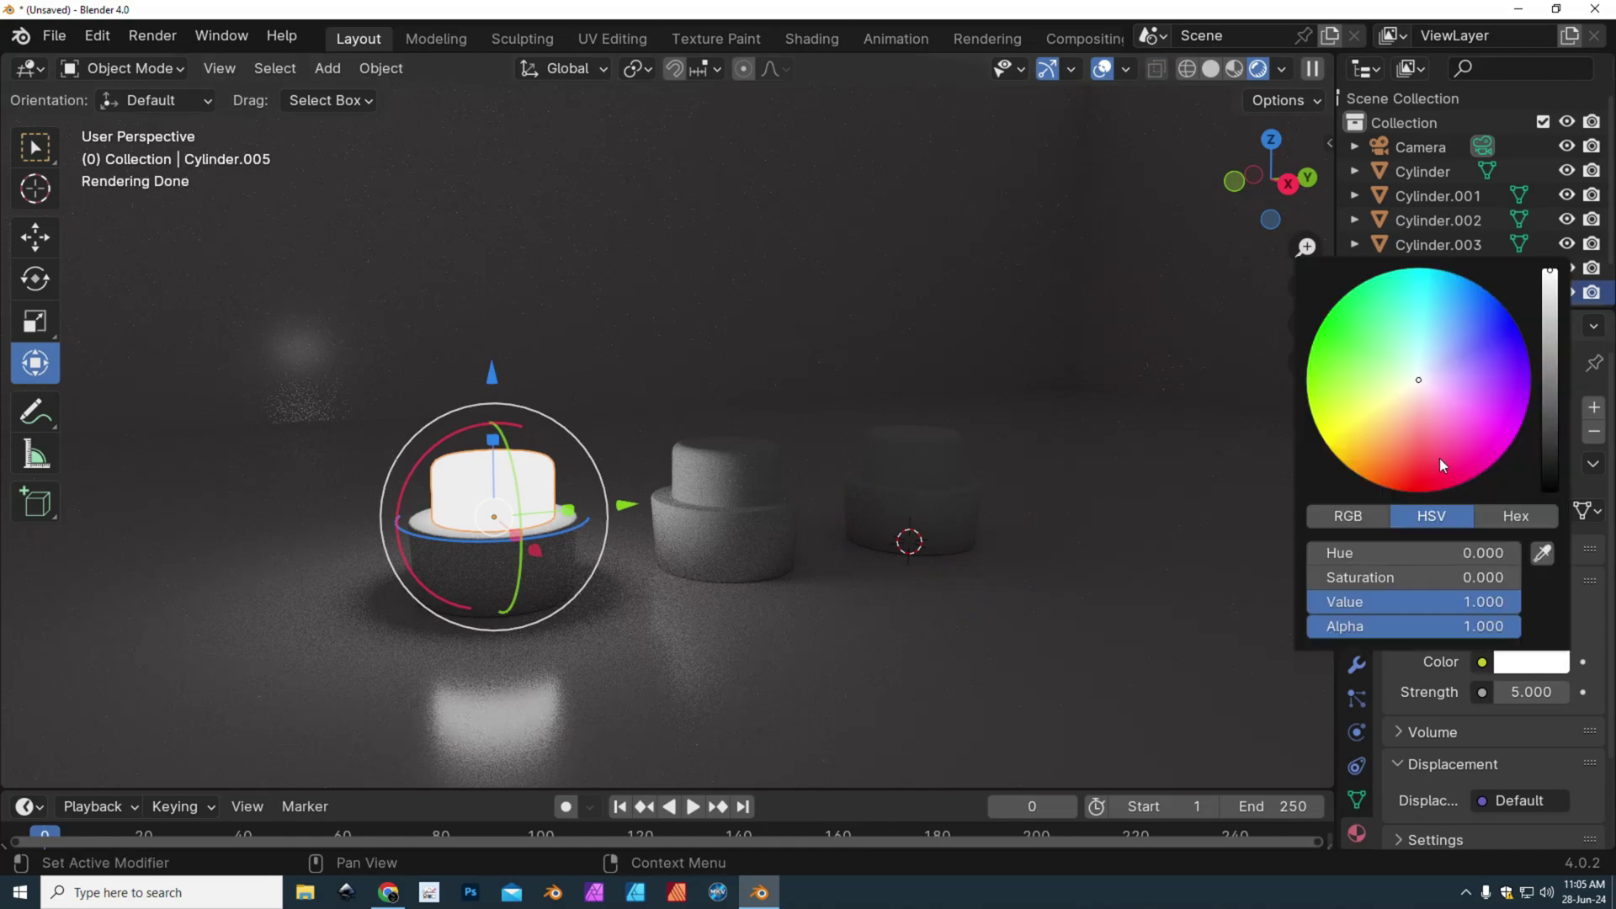
pyautogui.moveTo(1419, 370); pyautogui.dragTo(1421, 491)
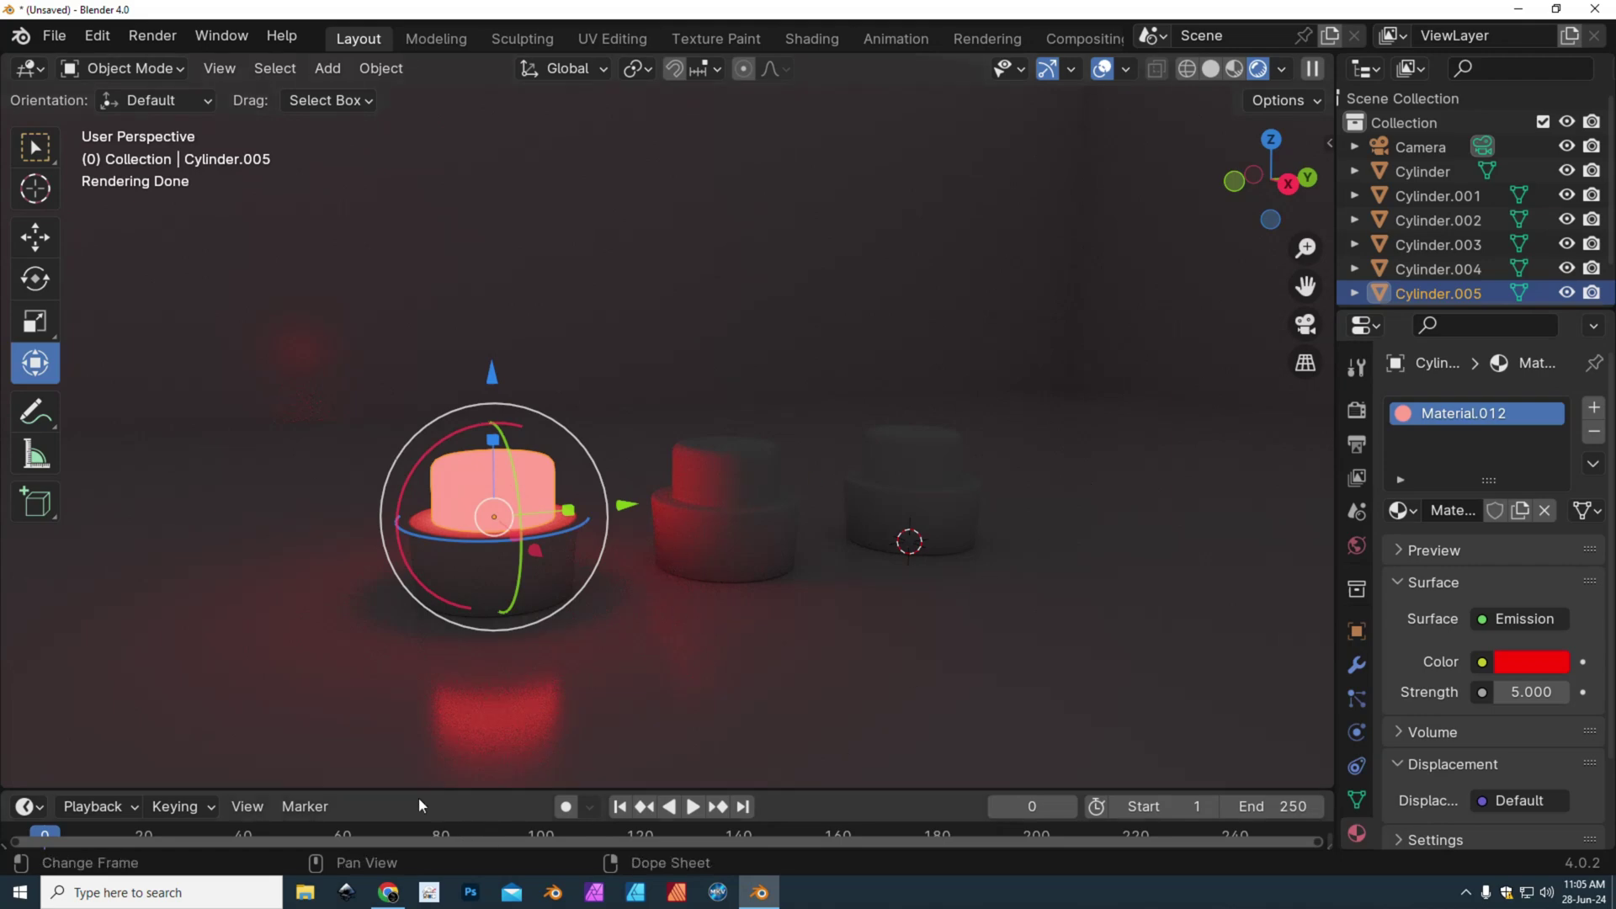
# Step: Give the middle button's top a new Emission material, Material.014, at strength 4
pyautogui.click(739, 471)
pyautogui.click(1483, 512)
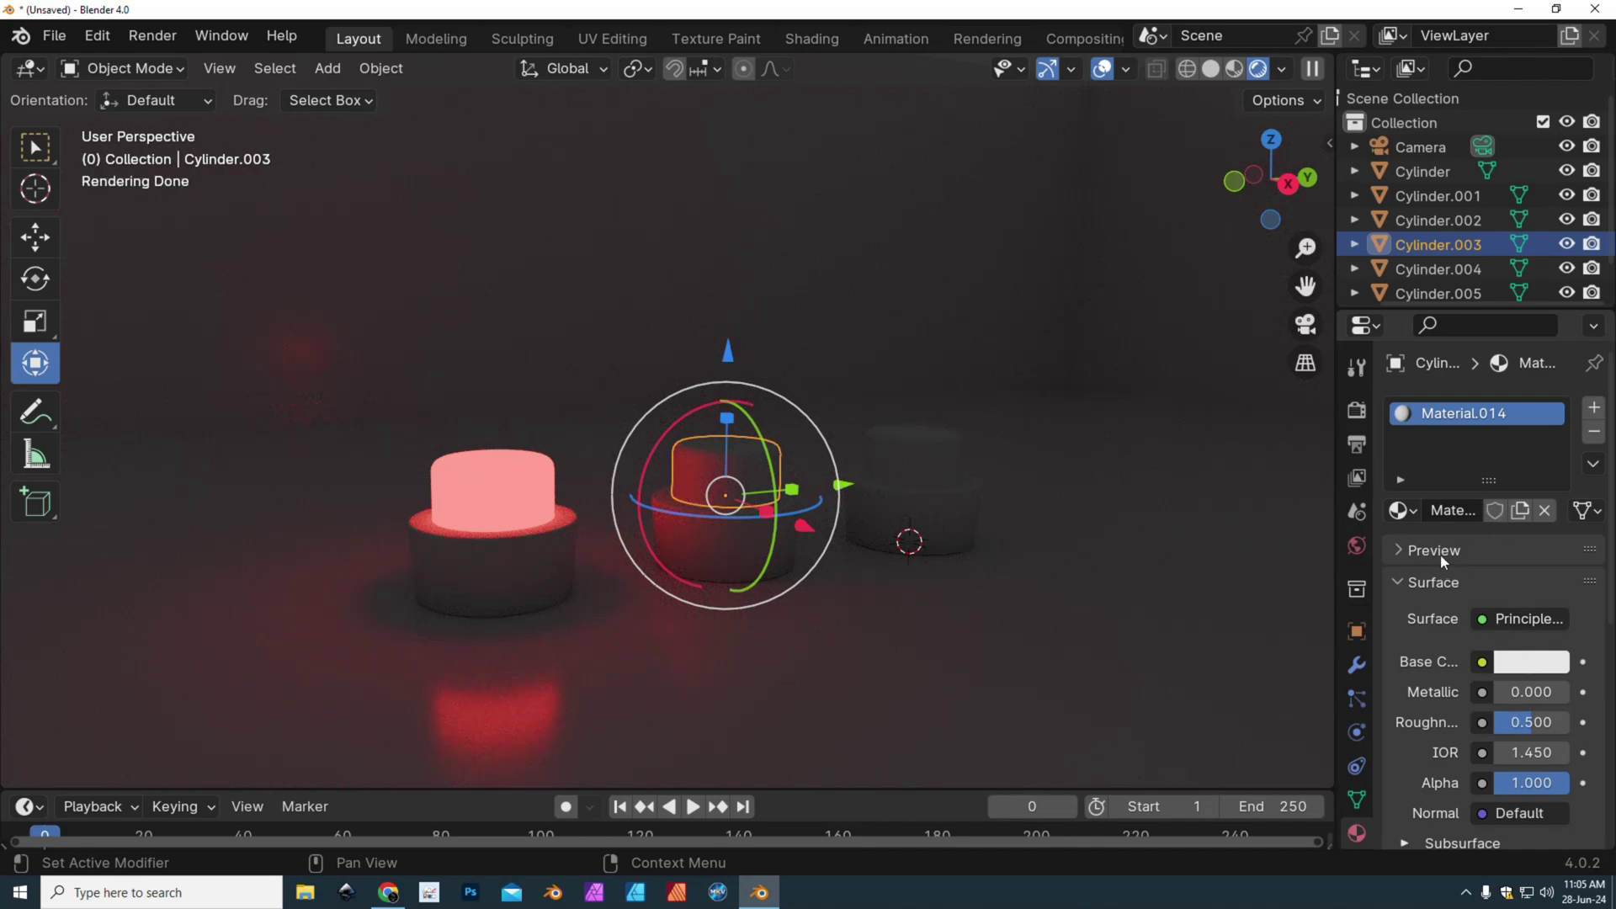
pyautogui.click(1511, 619)
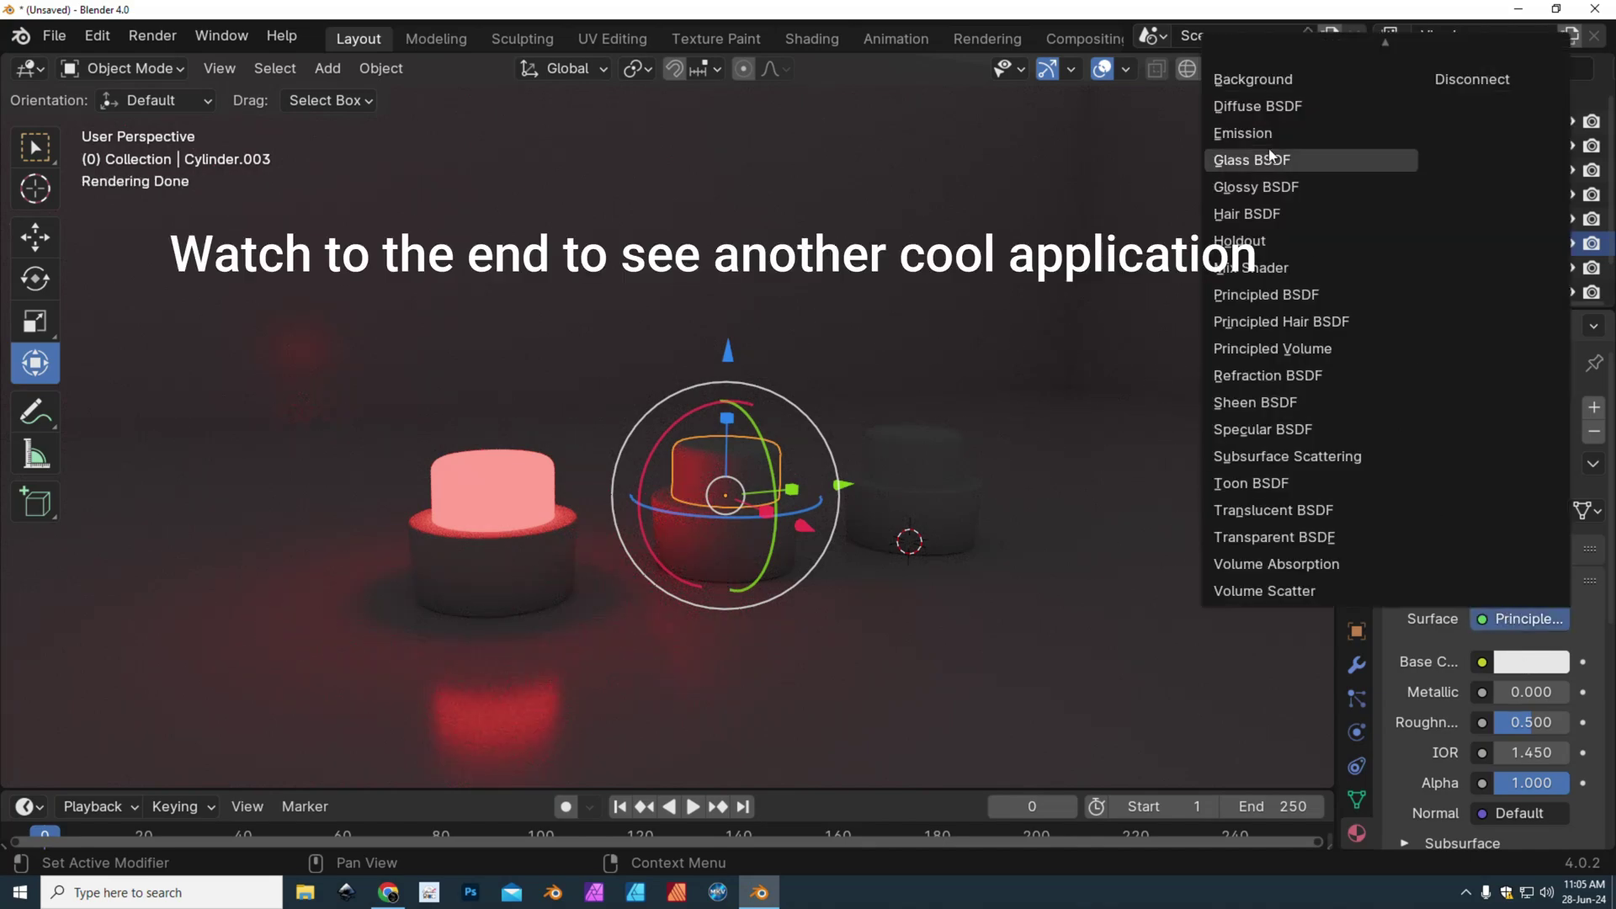
pyautogui.click(1261, 133)
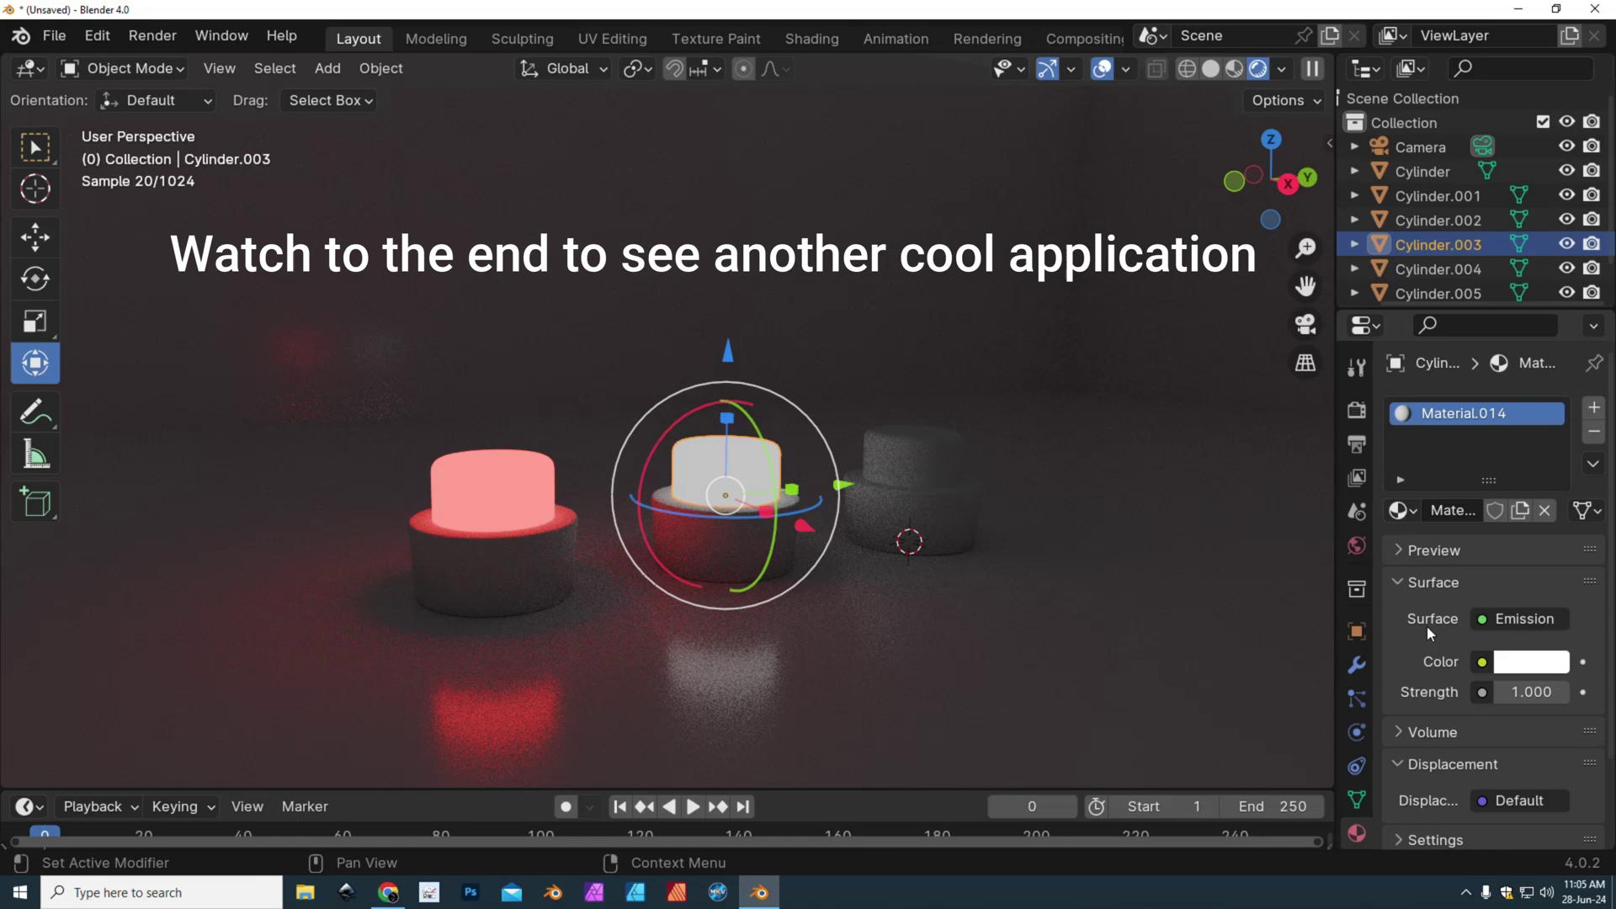
pyautogui.click(1545, 693)
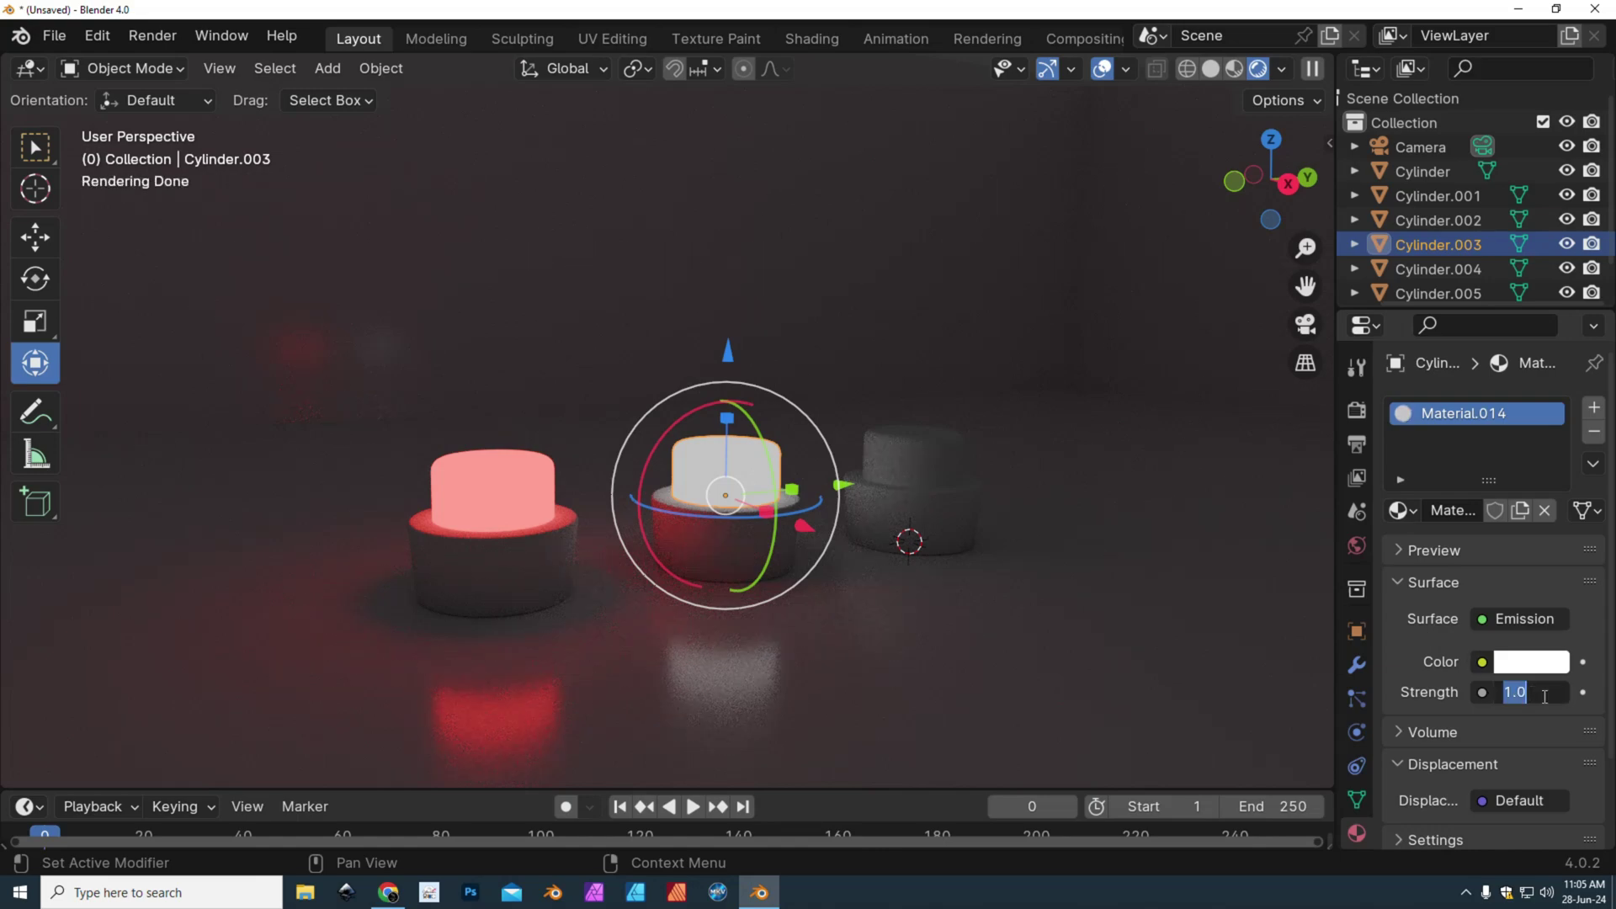
pyautogui.write('4')
pyautogui.press('Return')
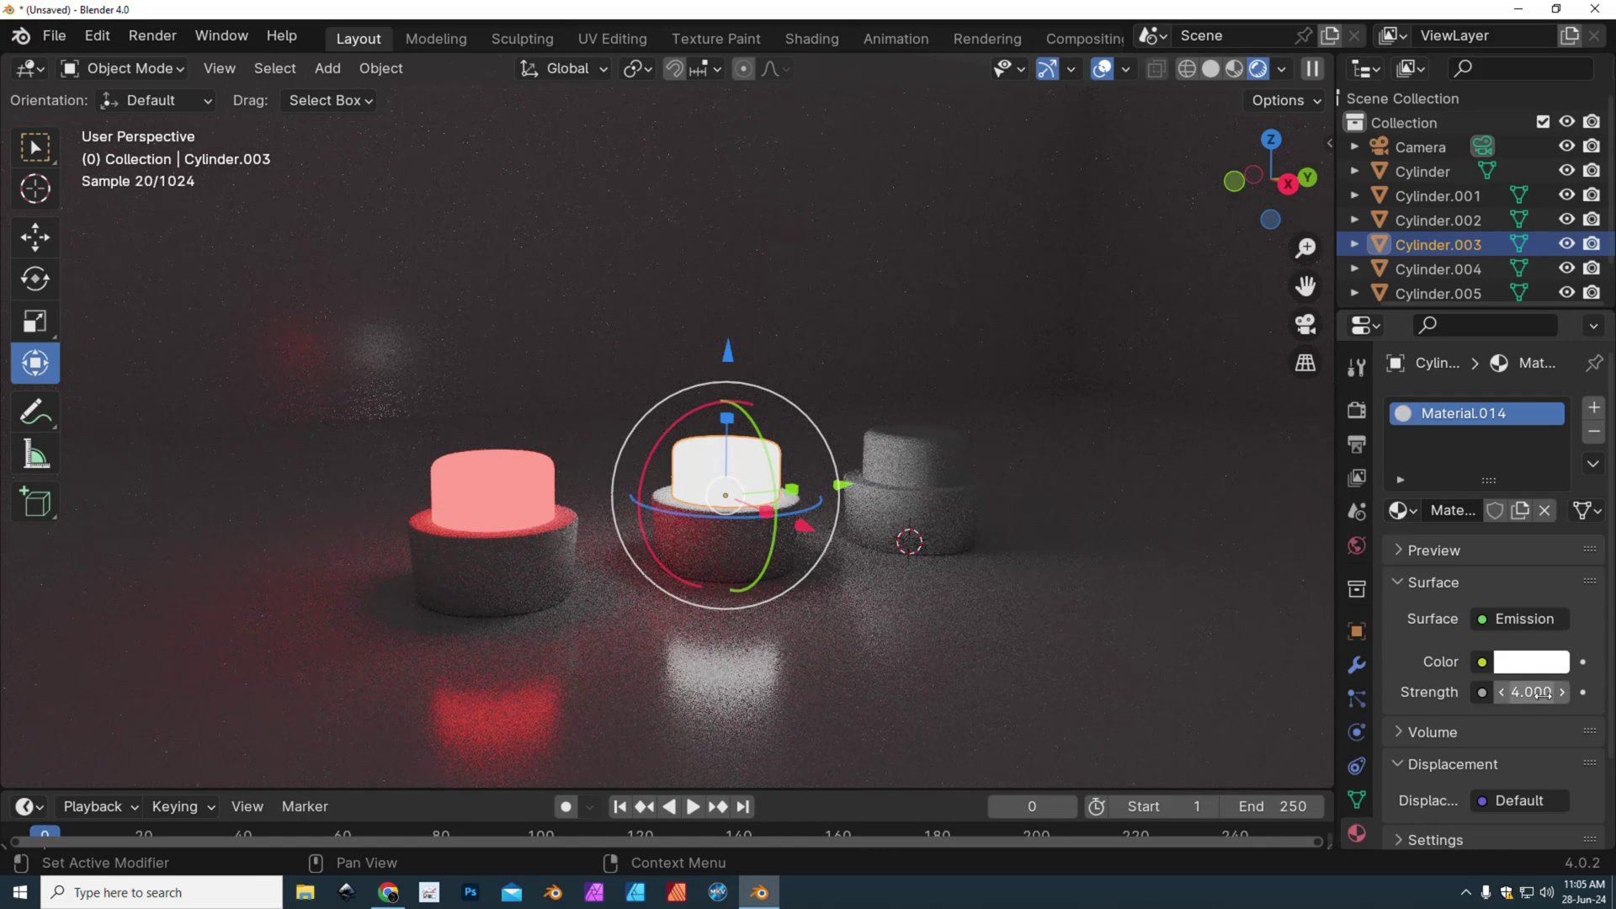
pyautogui.click(913, 453)
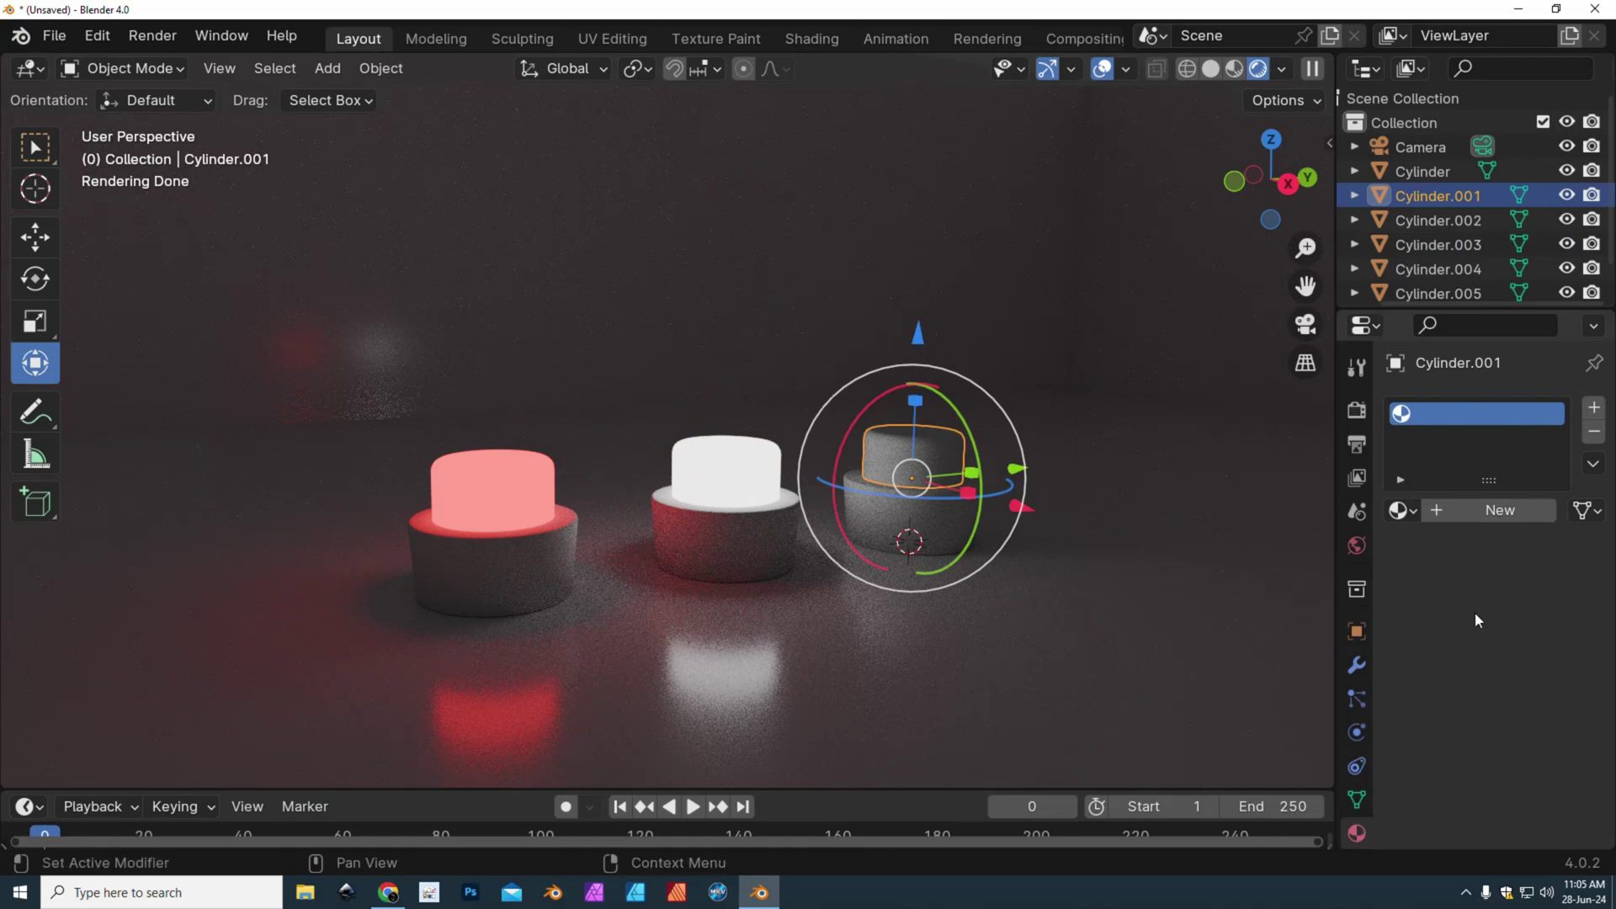
# Step: Give the right button's top a blue Emission material, Material.015, at strength 4
pyautogui.click(1466, 517)
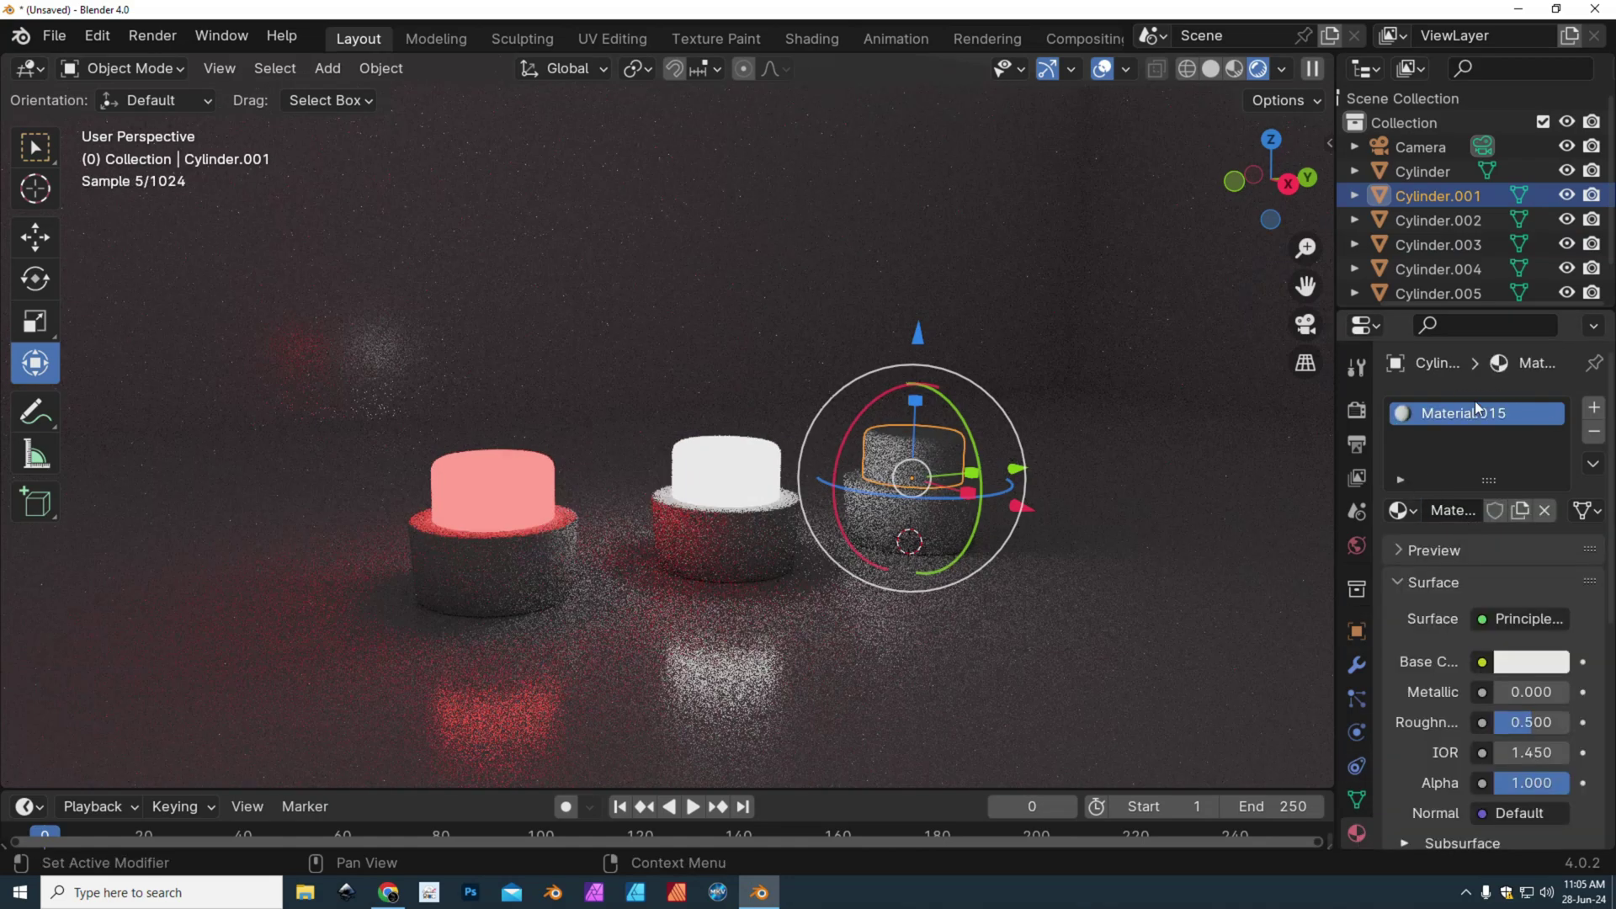
pyautogui.click(1515, 620)
pyautogui.click(1269, 135)
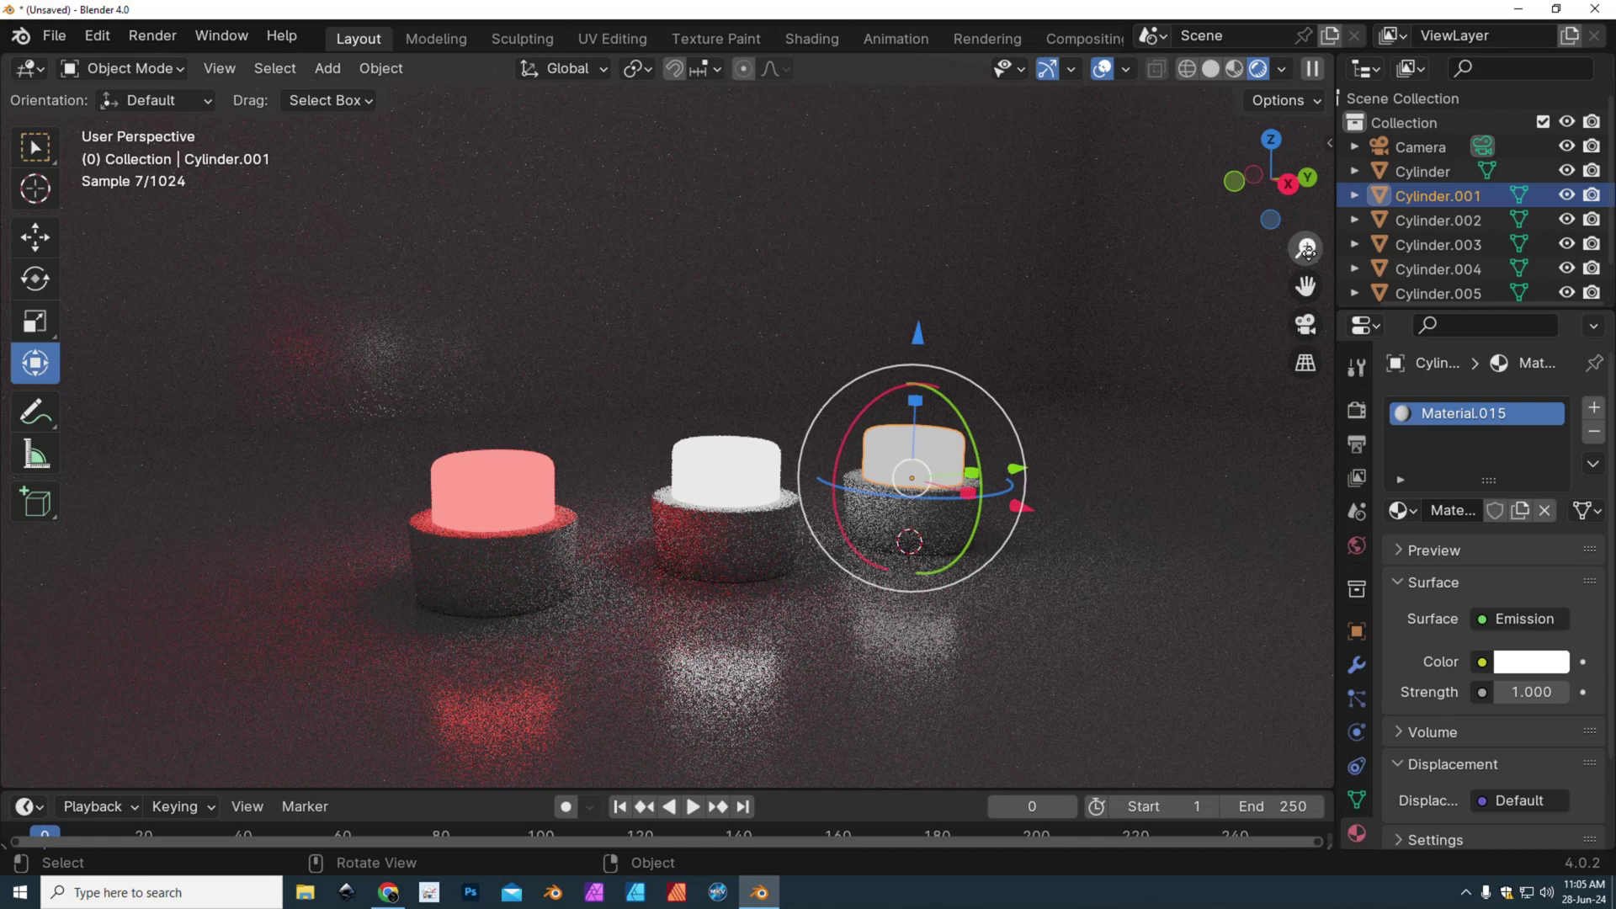
pyautogui.click(1525, 662)
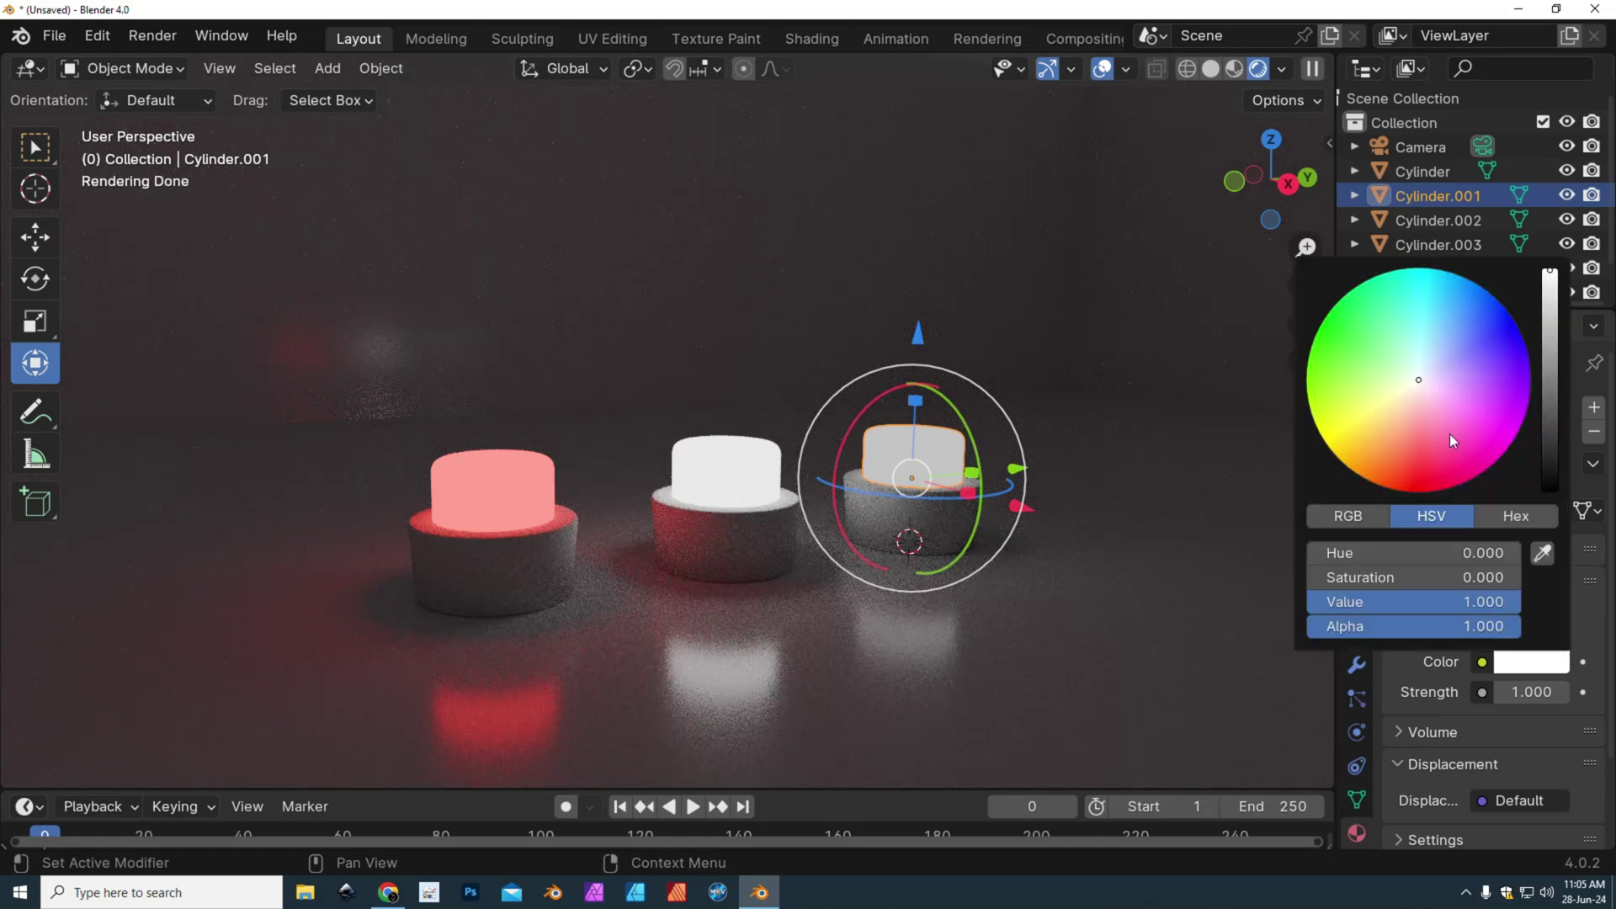
pyautogui.moveTo(1438, 384); pyautogui.dragTo(1514, 323)
pyautogui.doubleClick(1528, 692)
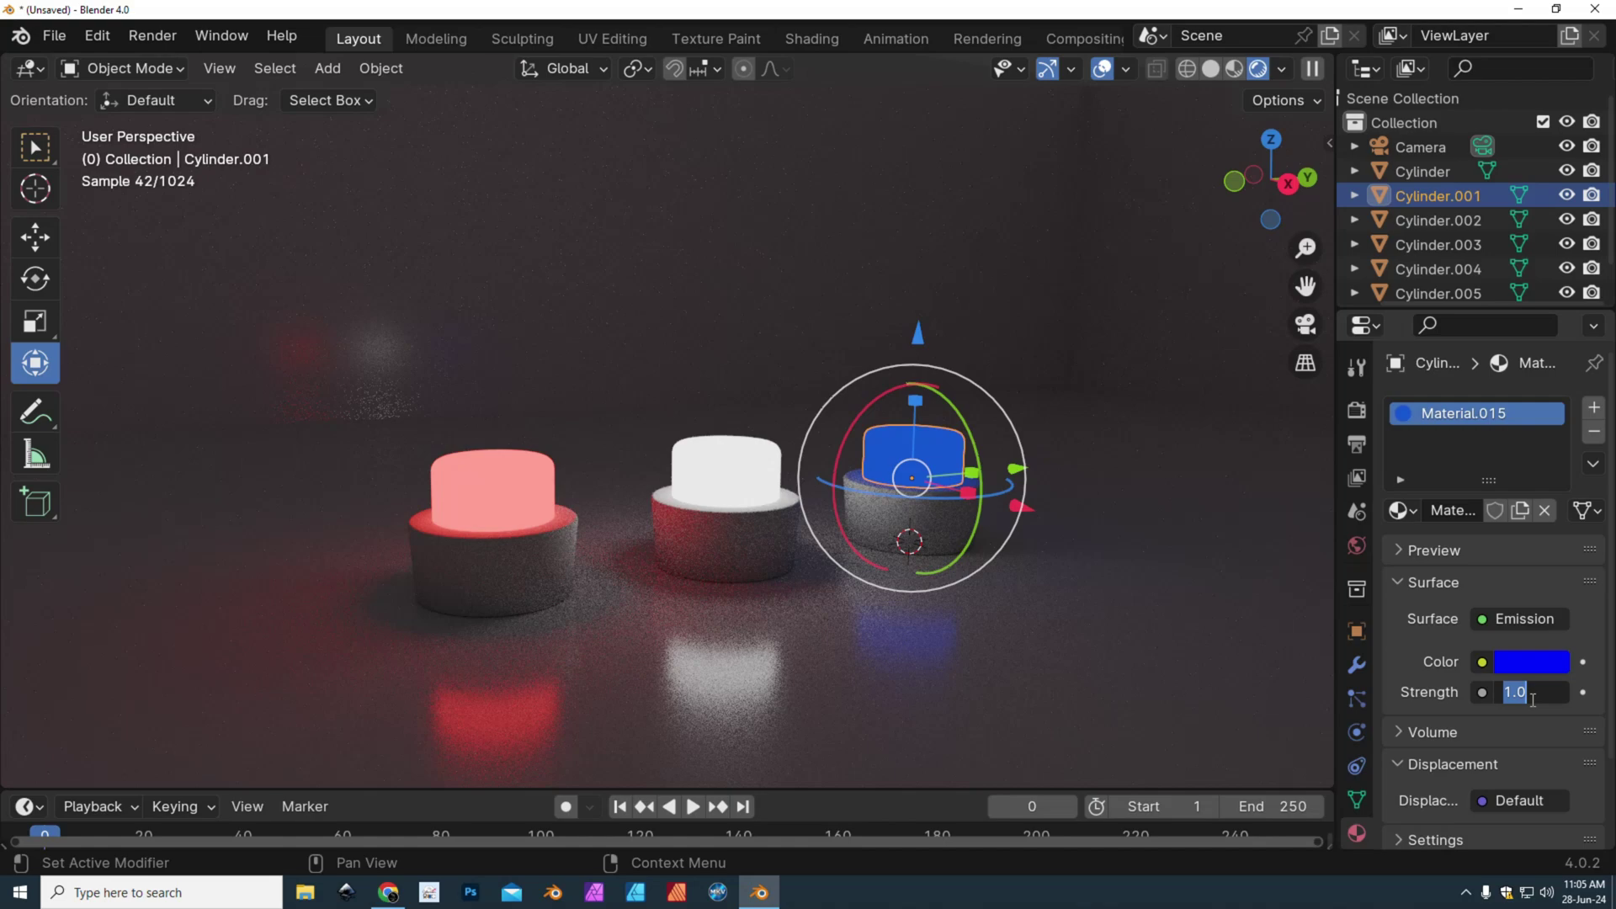
pyautogui.write('4')
pyautogui.press('Return')
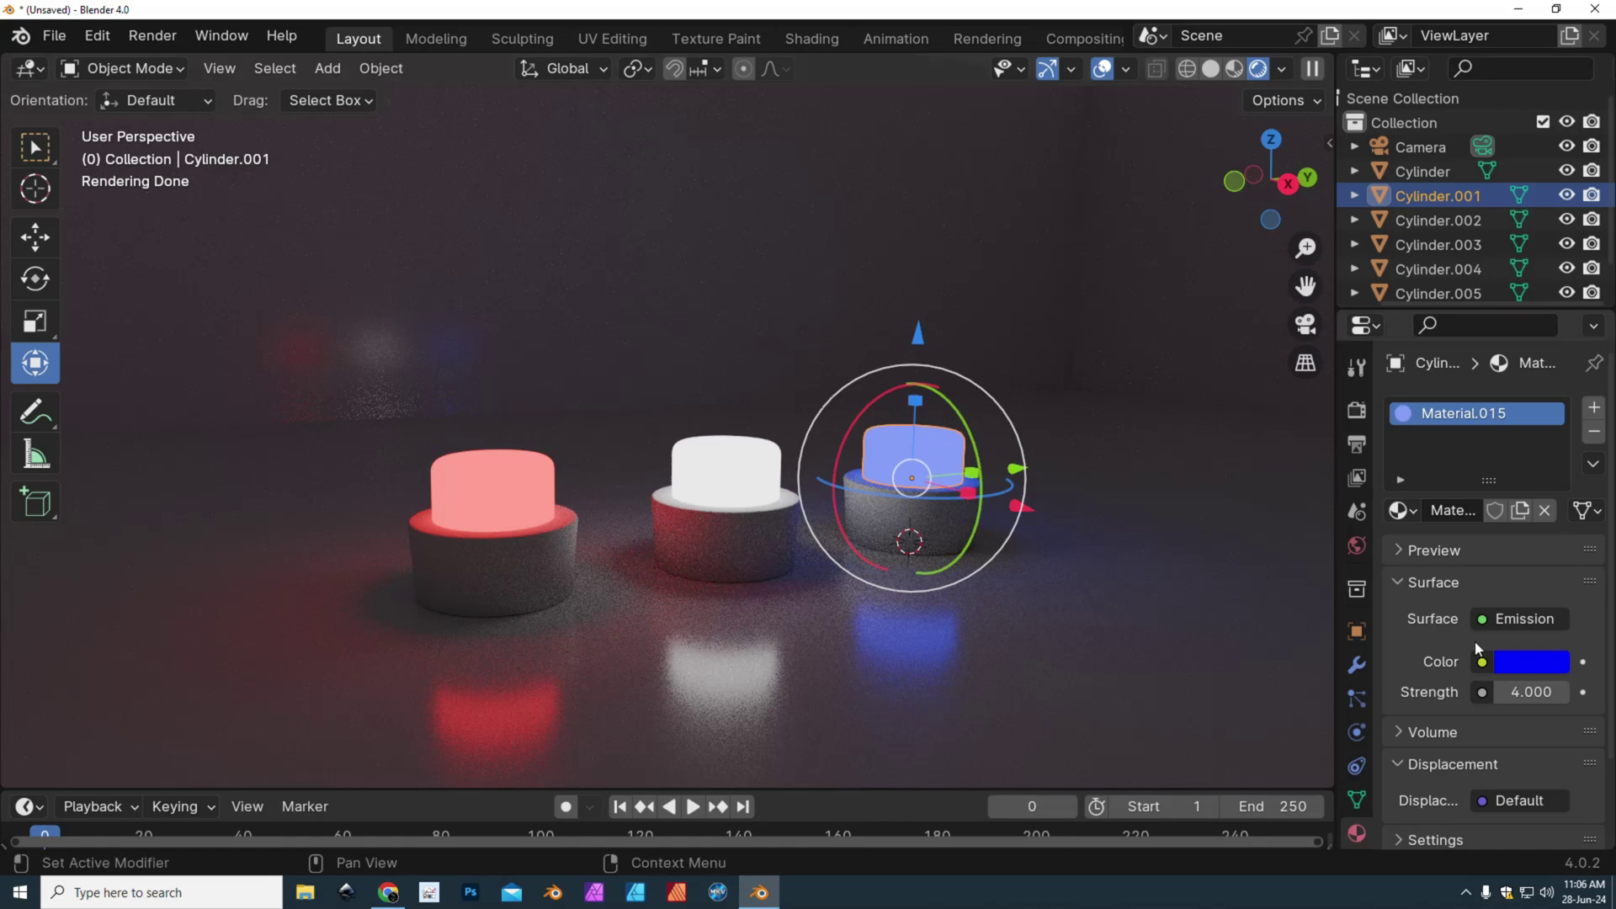
# Step: Unlink the emission materials from the right, middle and left button tops
pyautogui.click(1546, 511)
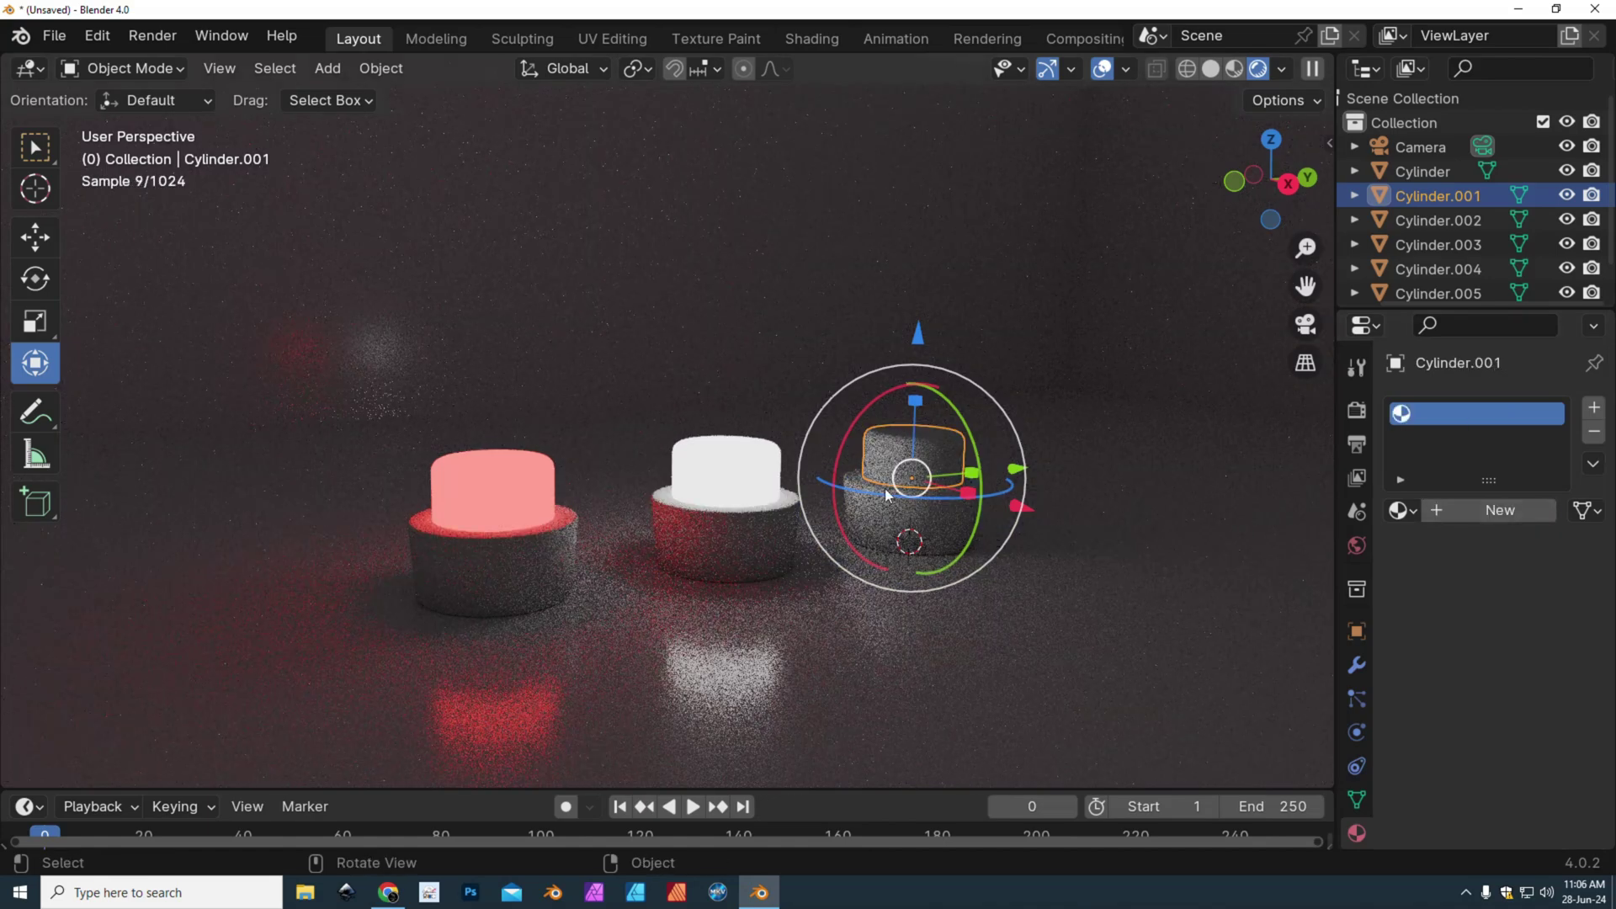
pyautogui.click(733, 471)
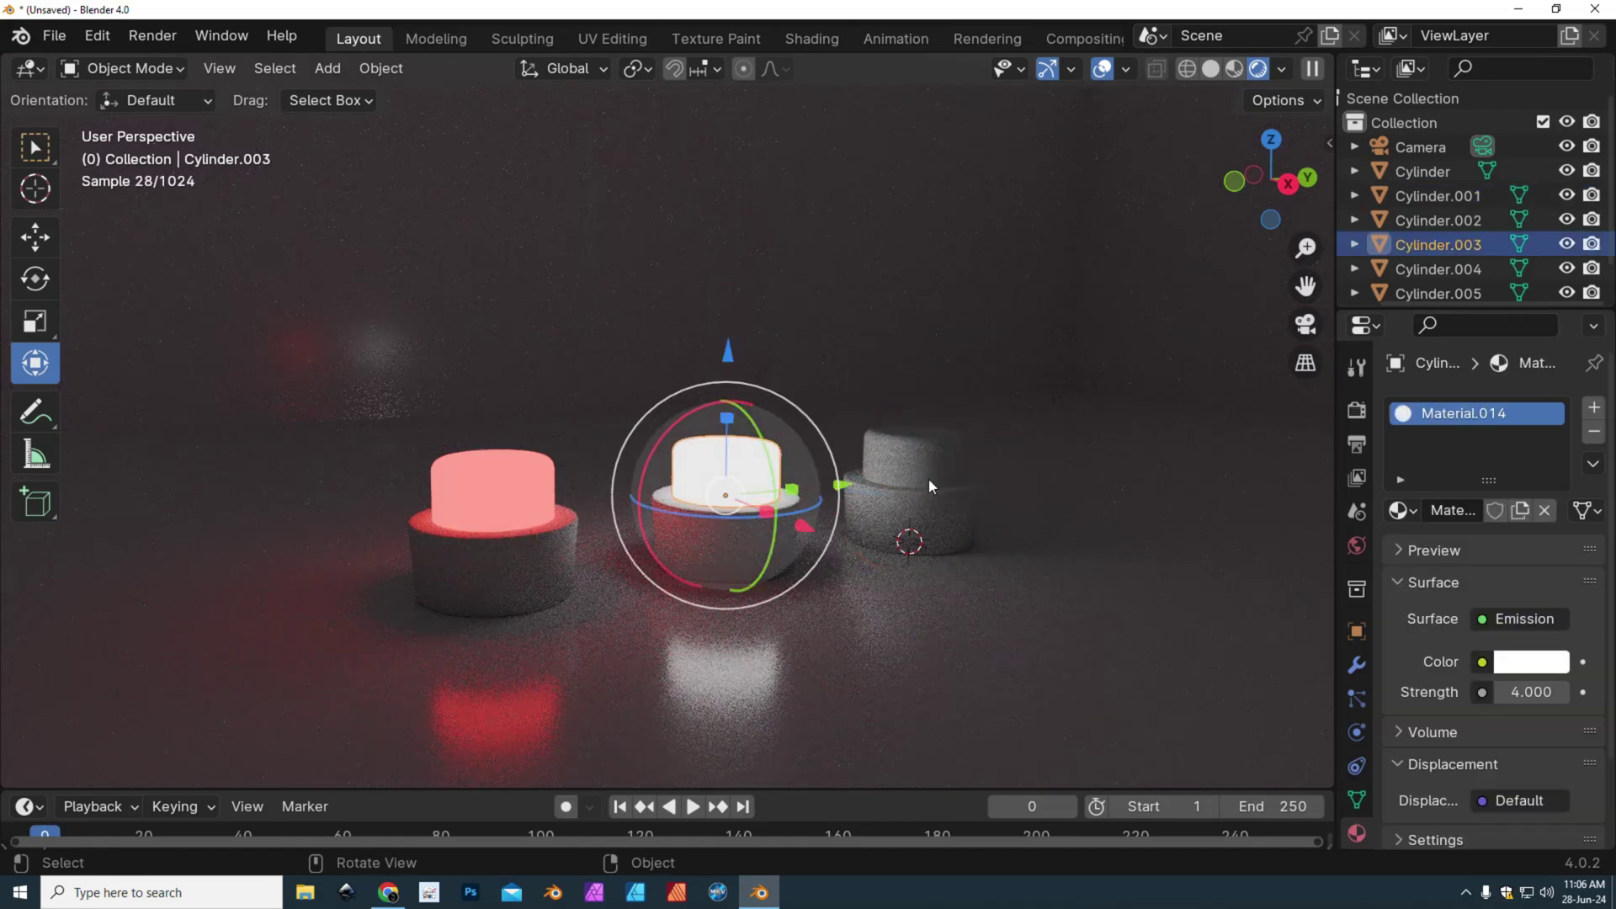
pyautogui.click(1545, 510)
pyautogui.click(461, 490)
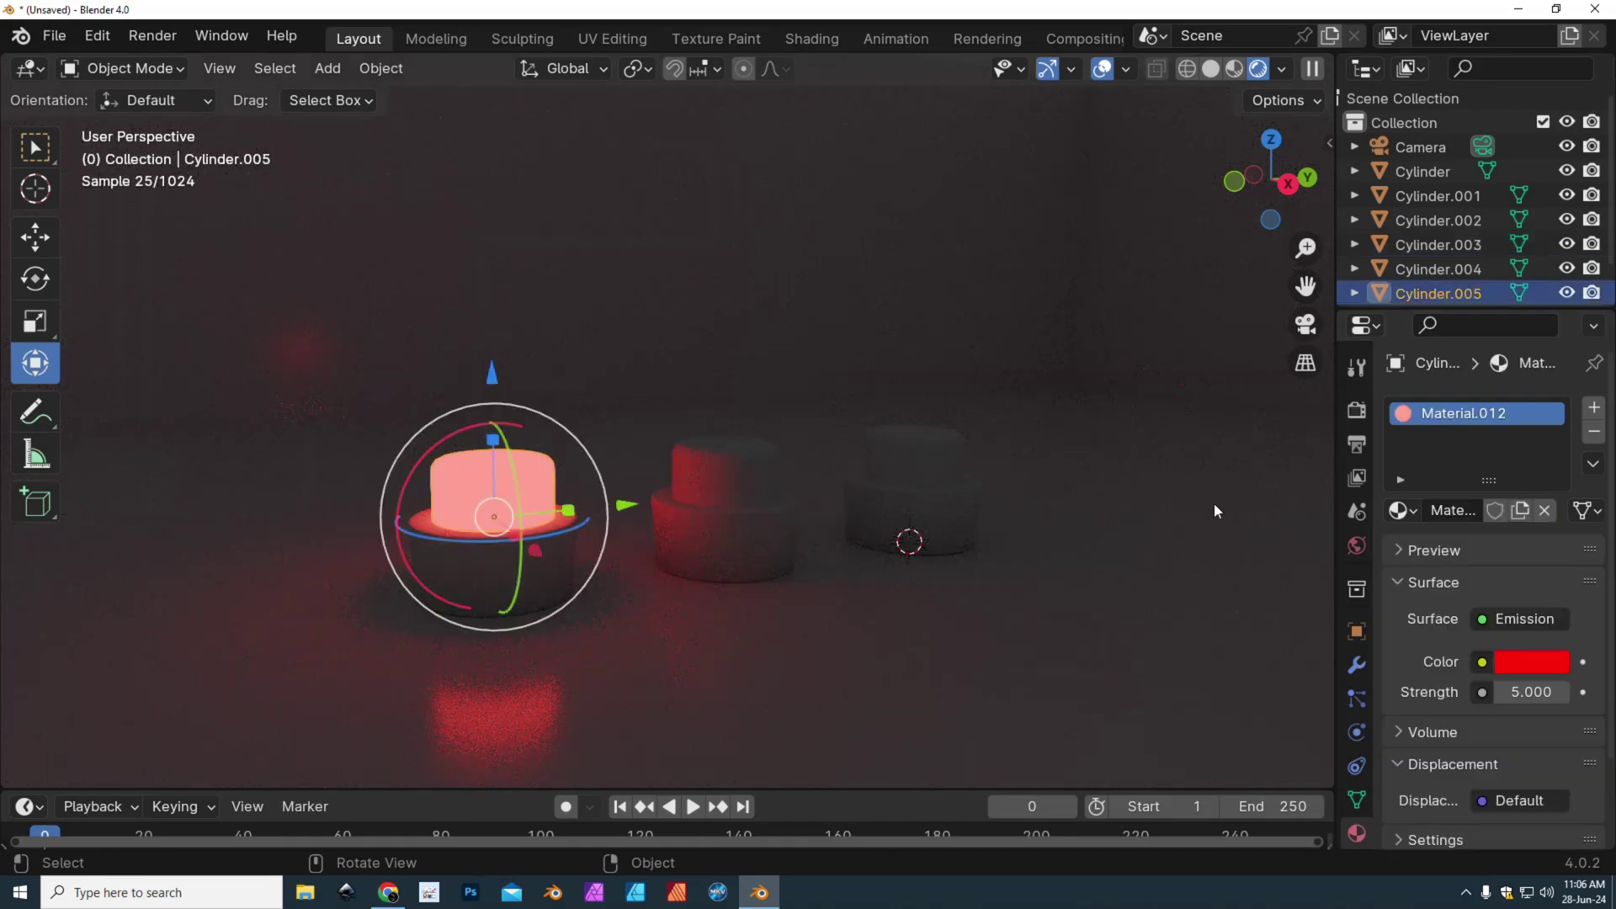
pyautogui.click(1550, 510)
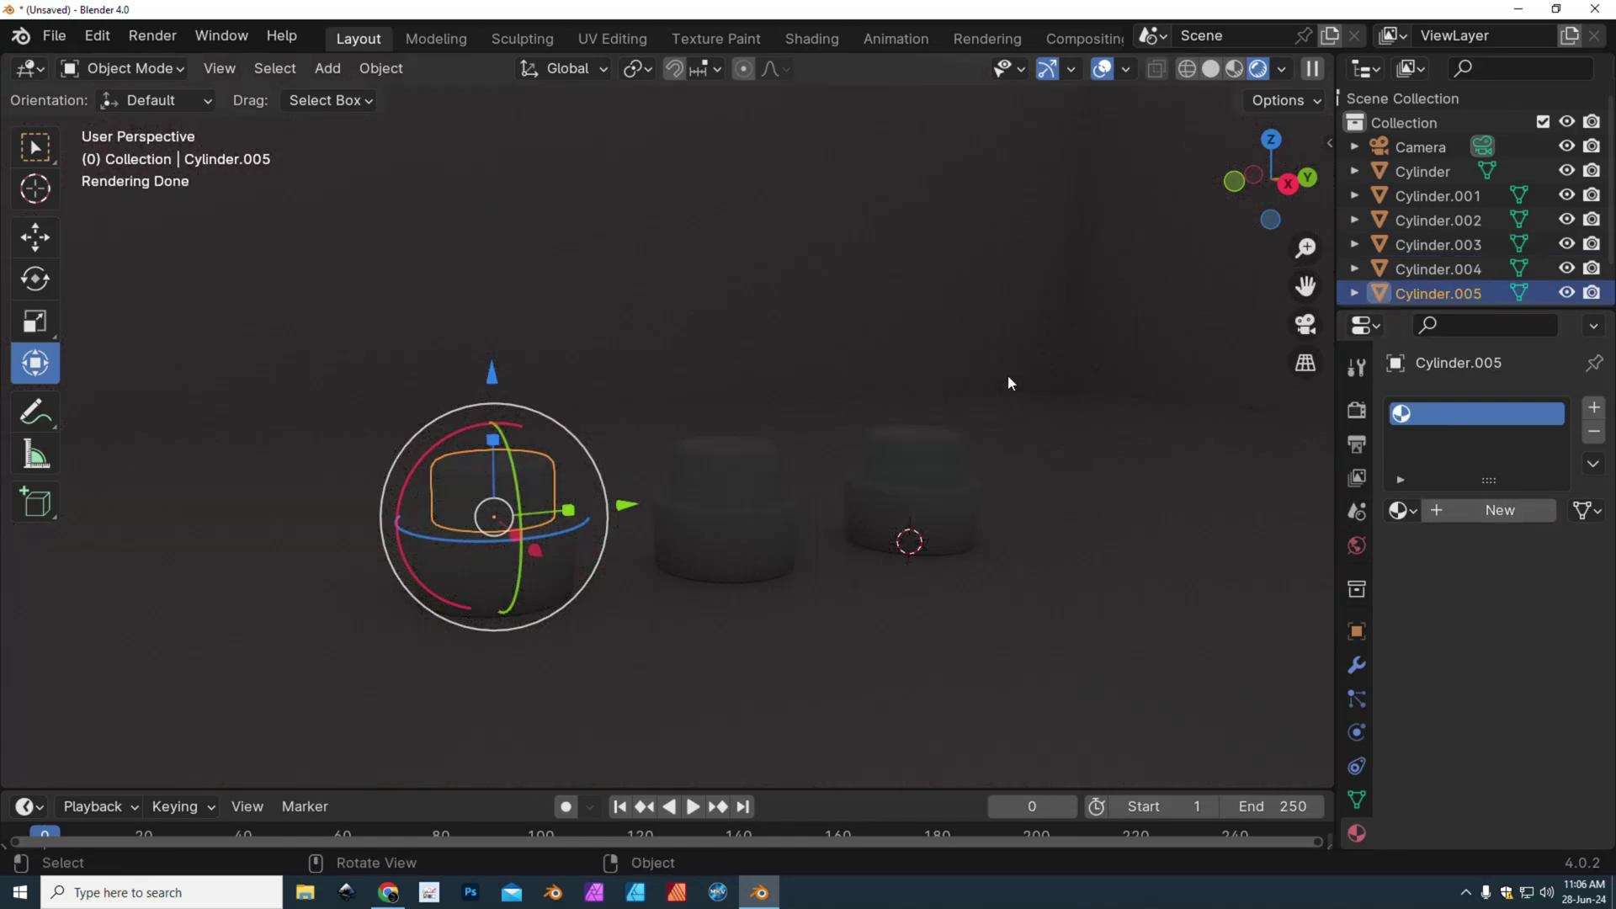
# Step: Add a new plane to the scene in Material Preview shading
pyautogui.click(1235, 70)
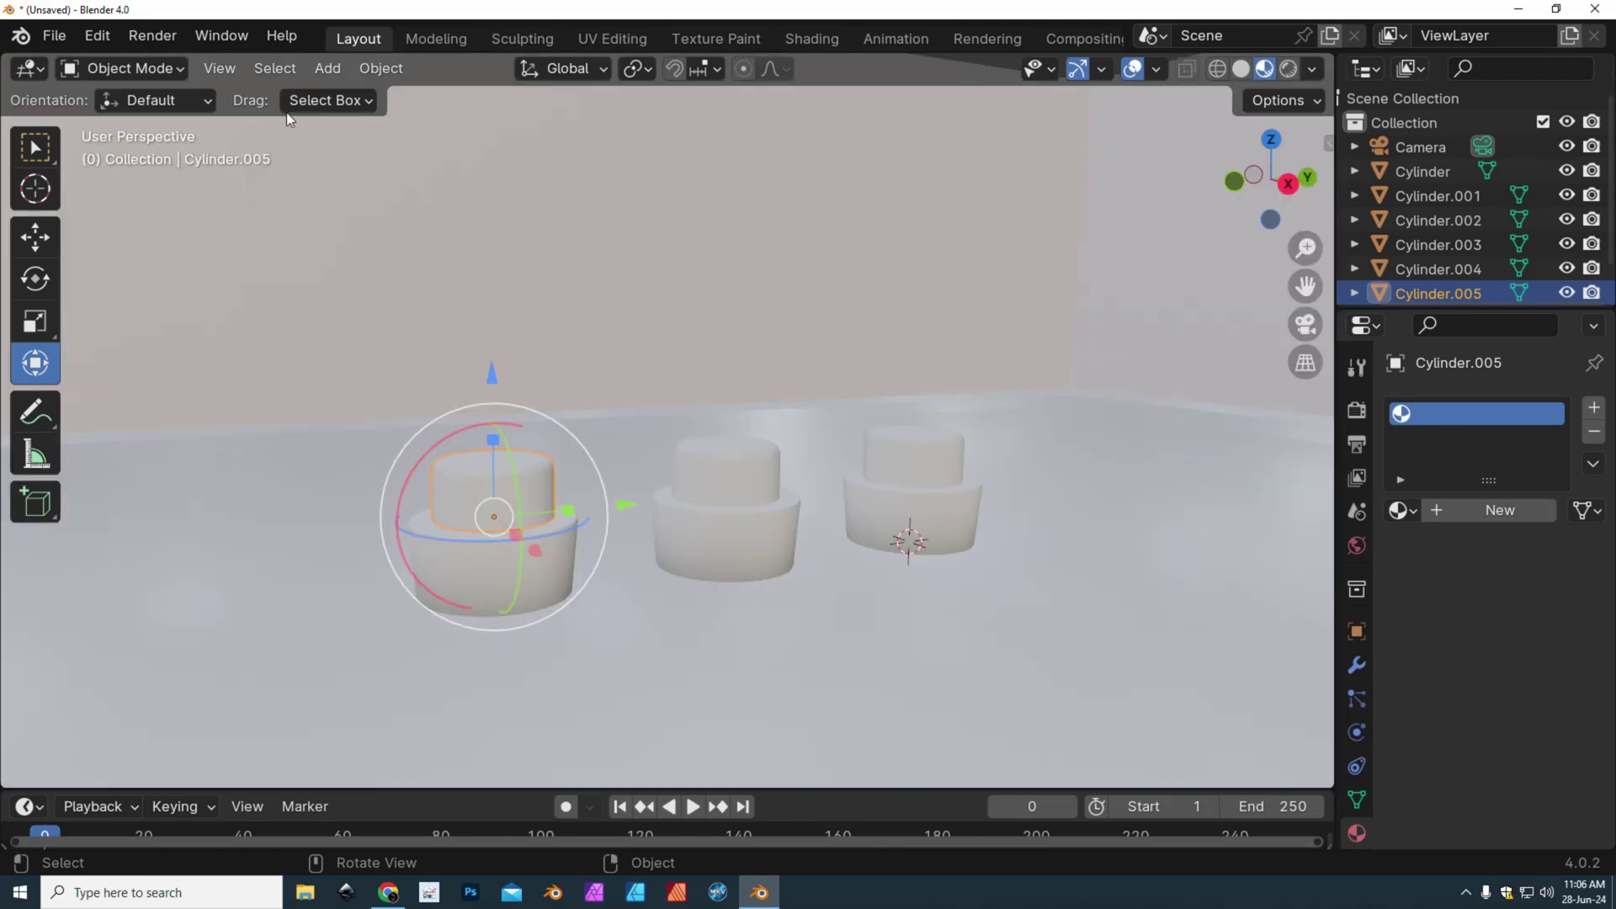
pyautogui.click(328, 68)
pyautogui.moveTo(387, 99)
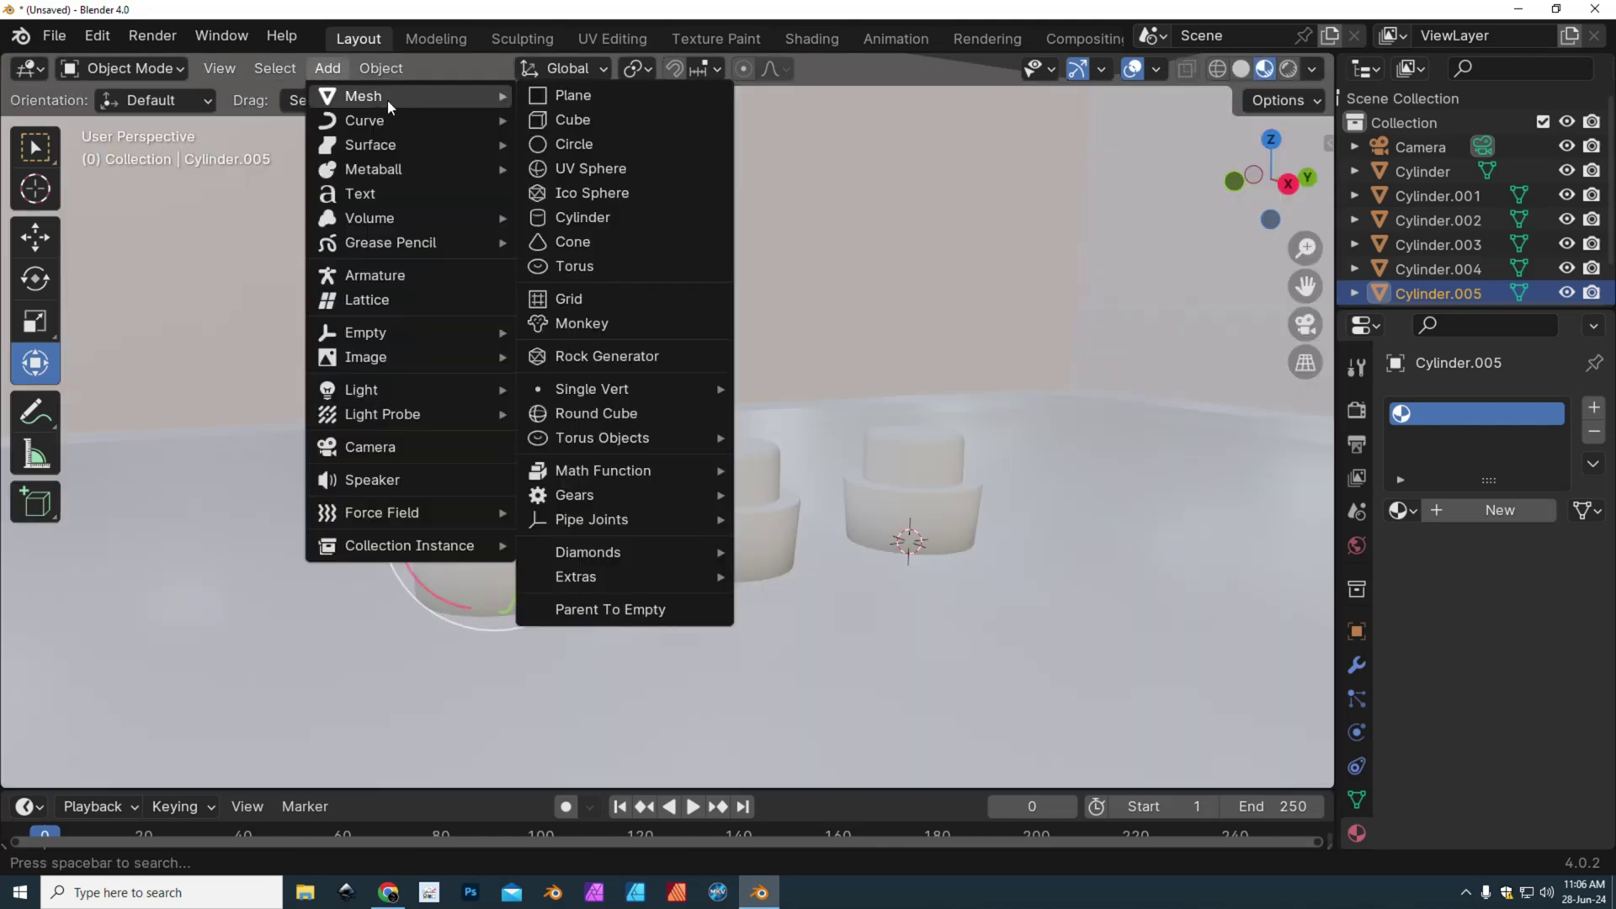
pyautogui.click(585, 96)
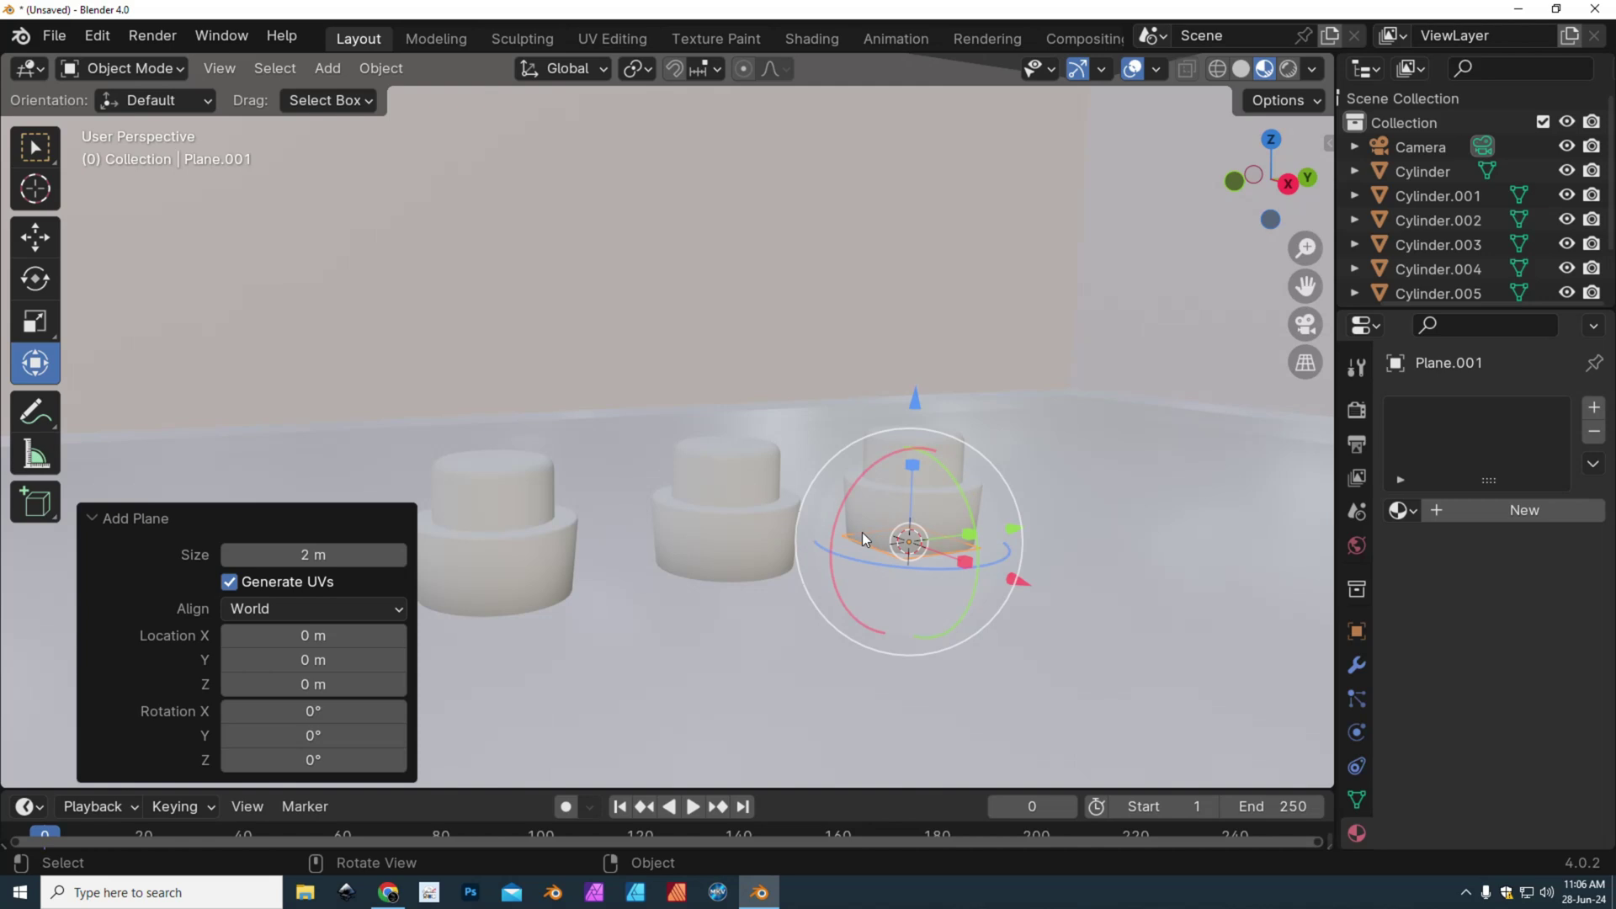
# Step: Raise the plane about 6 m, stretch it along X and Y, and tilt it −30.2° about X
pyautogui.click(1241, 68)
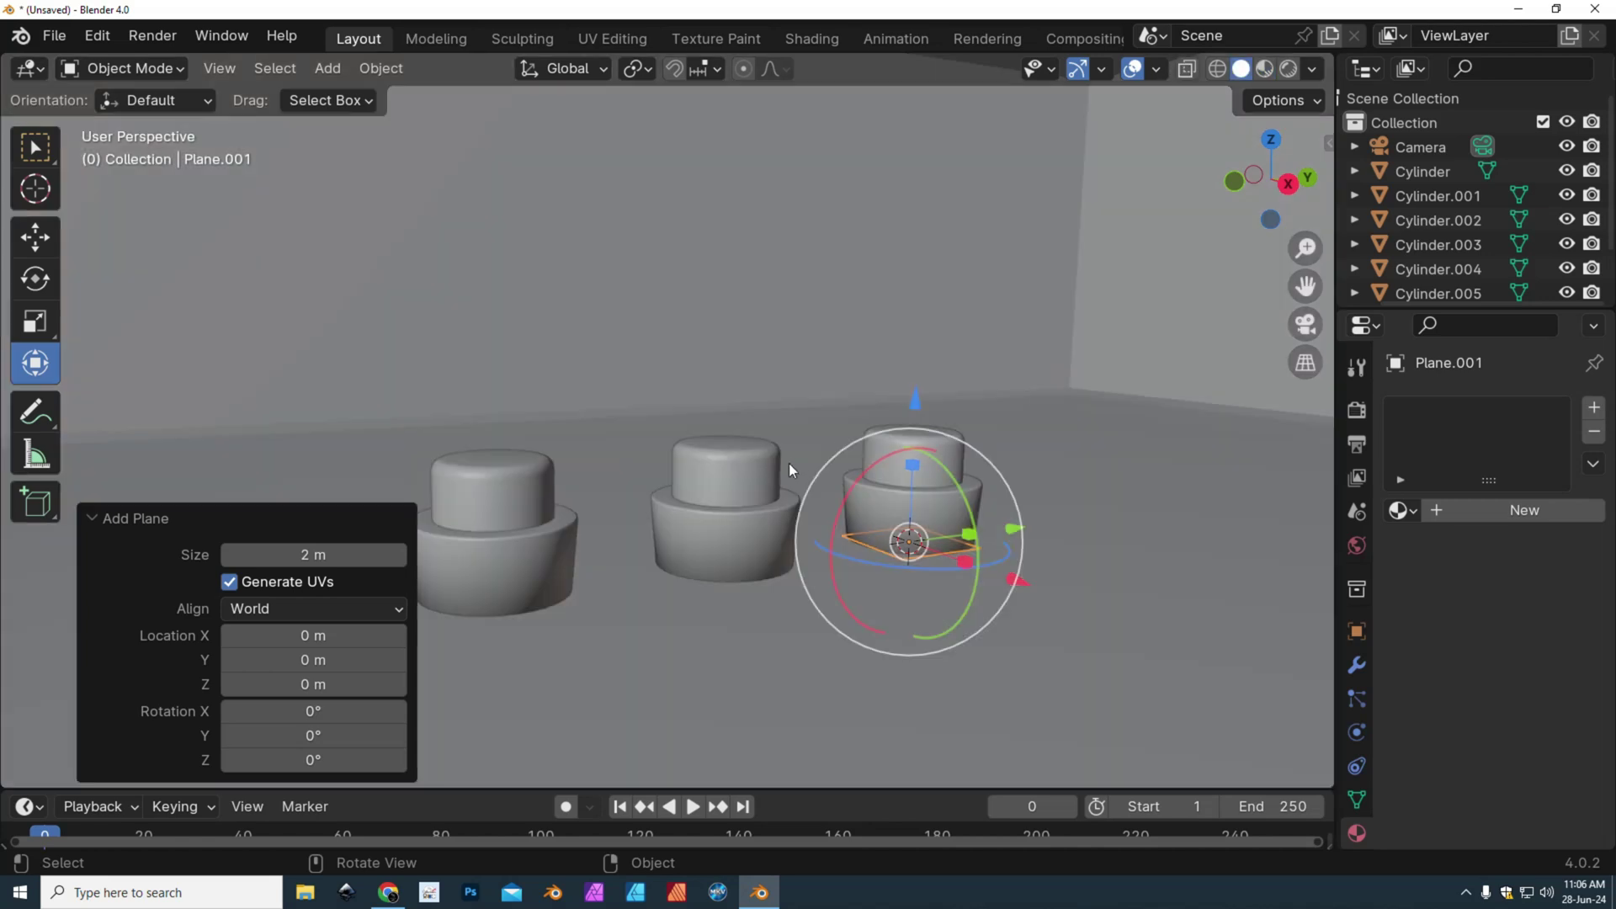
pyautogui.scroll(-5, 786, 462)
pyautogui.moveTo(786, 337); pyautogui.dragTo(778, 213)
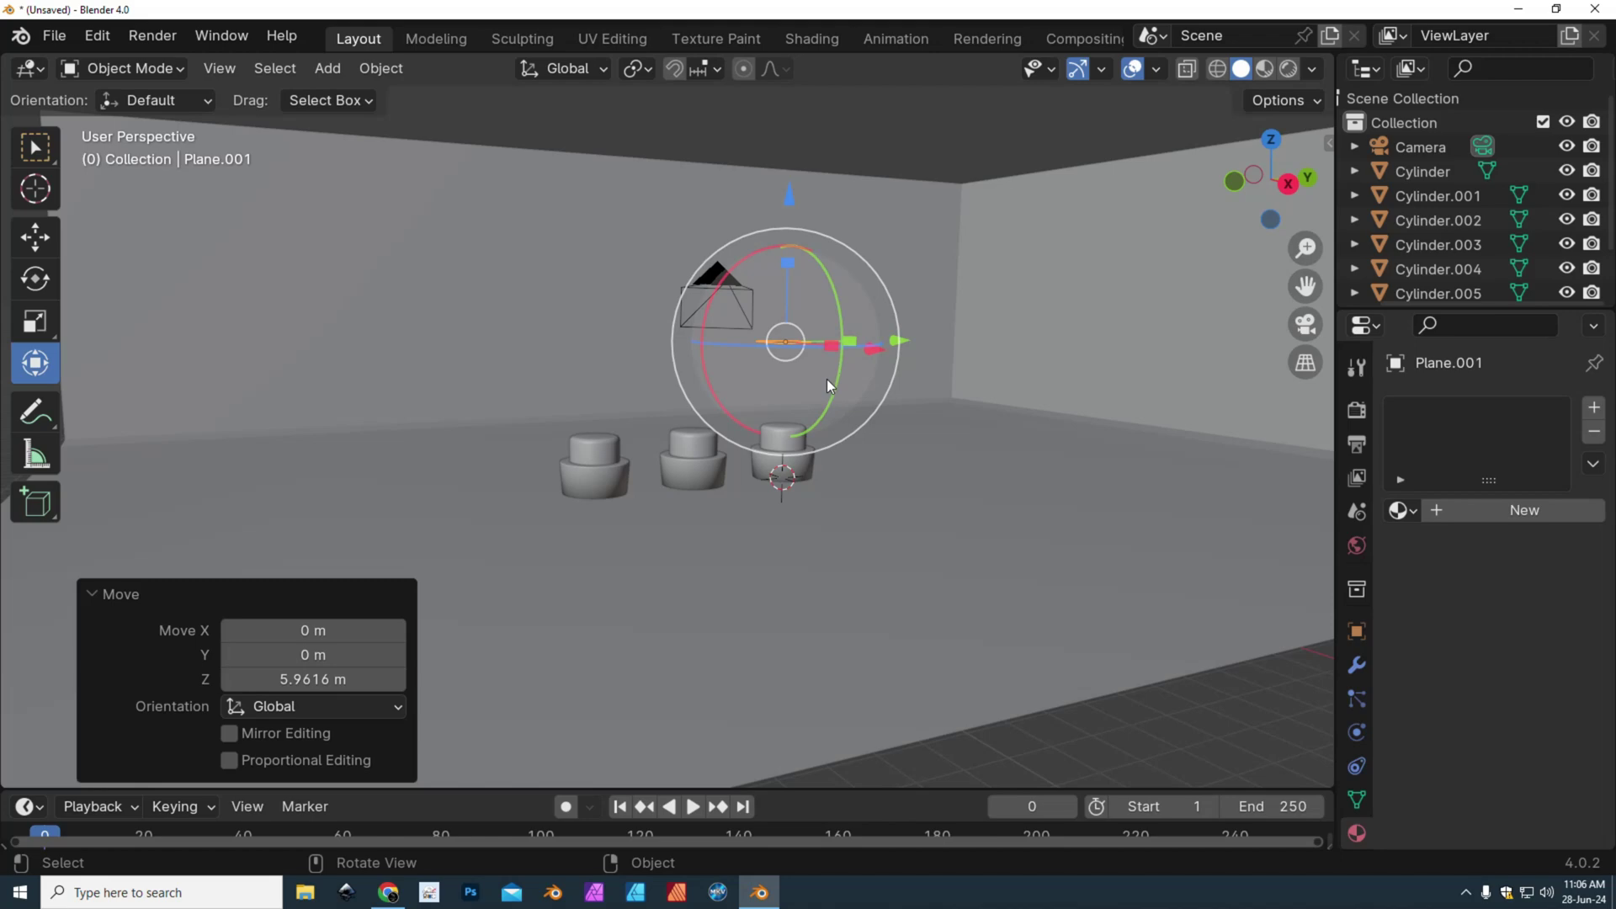
pyautogui.moveTo(820, 375); pyautogui.dragTo(843, 387, button='middle')
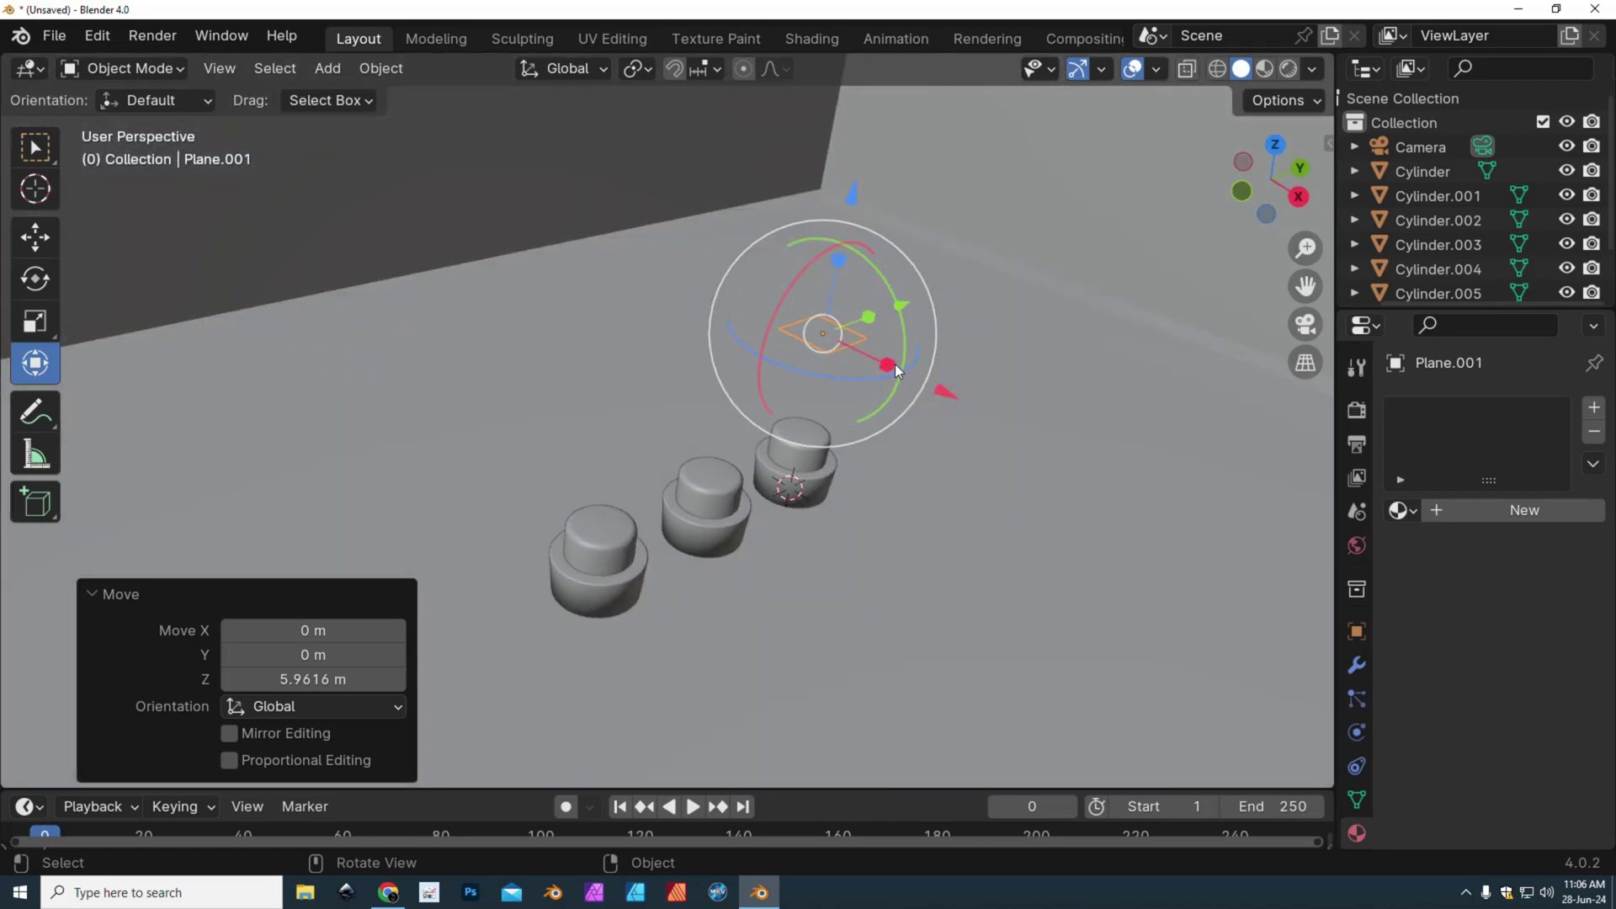
pyautogui.moveTo(894, 367); pyautogui.dragTo(1082, 460)
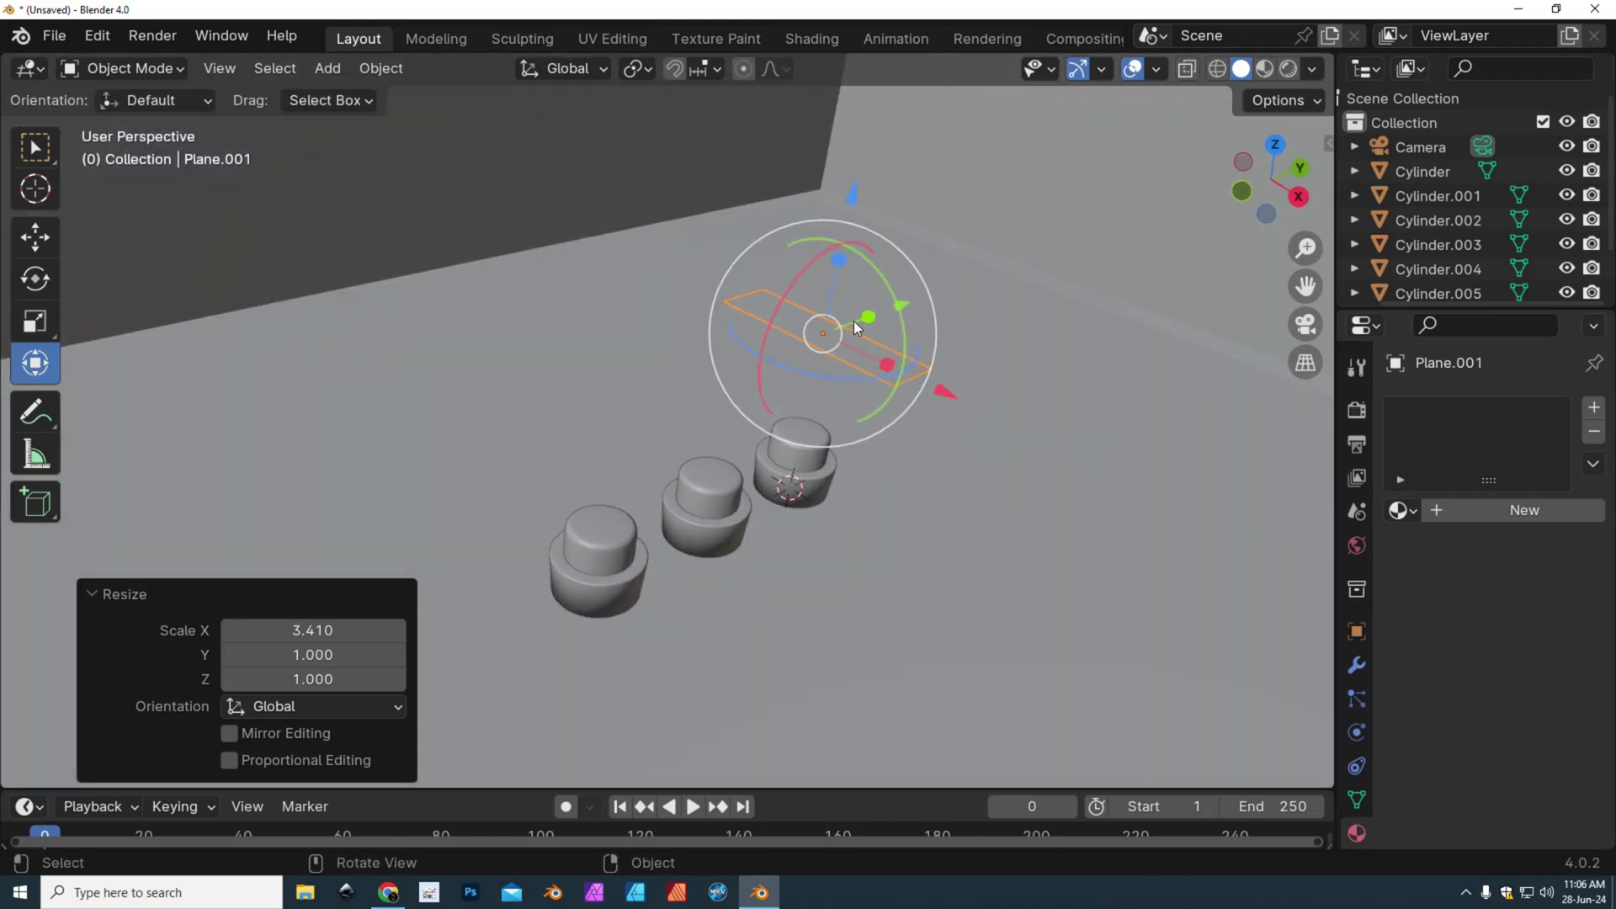
pyautogui.moveTo(854, 321); pyautogui.dragTo(897, 315)
pyautogui.moveTo(897, 315)
pyautogui.mouseDown(button='middle')
pyautogui.moveTo(890, 354)
pyautogui.moveTo(897, 331)
pyautogui.mouseUp(button='middle')
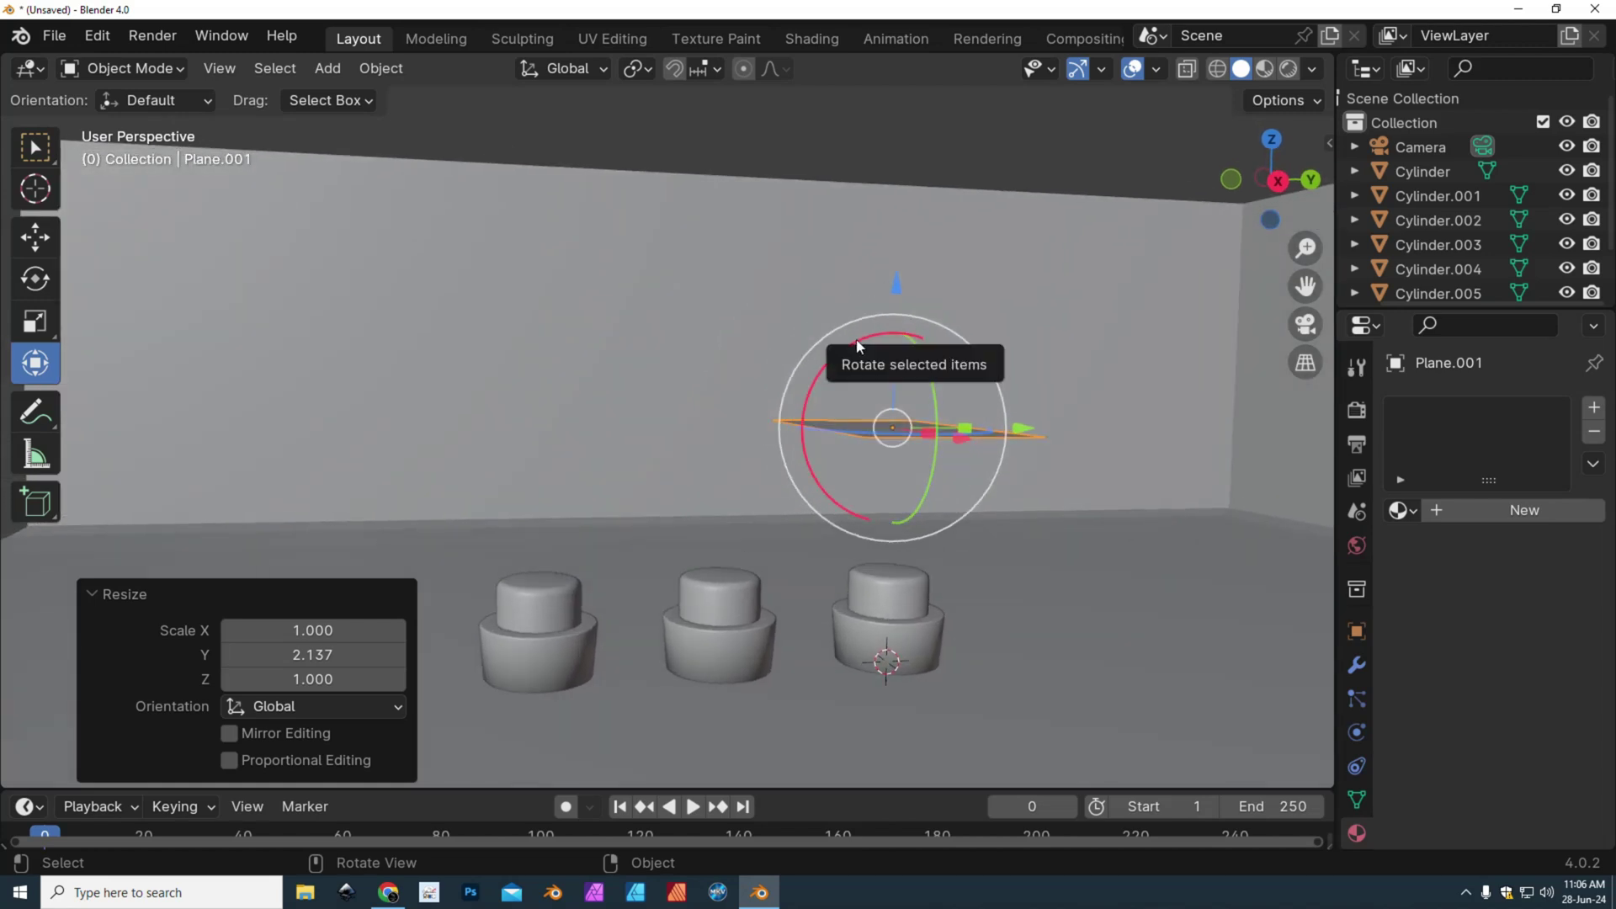
pyautogui.moveTo(857, 345); pyautogui.dragTo(908, 339)
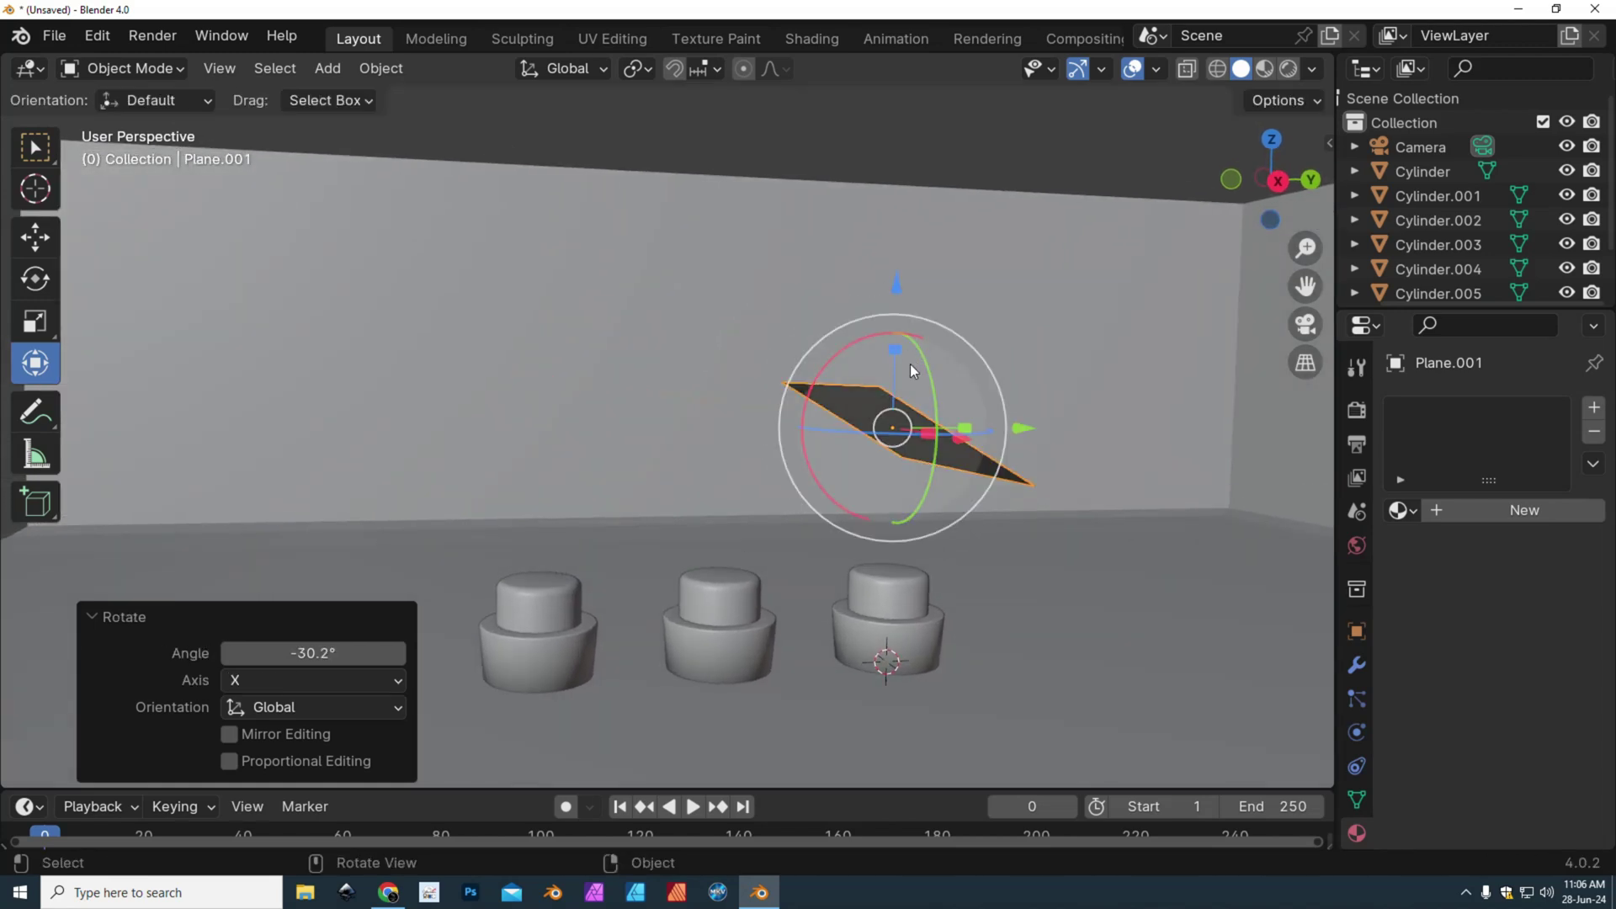
pyautogui.moveTo(911, 363); pyautogui.dragTo(912, 483, button='middle')
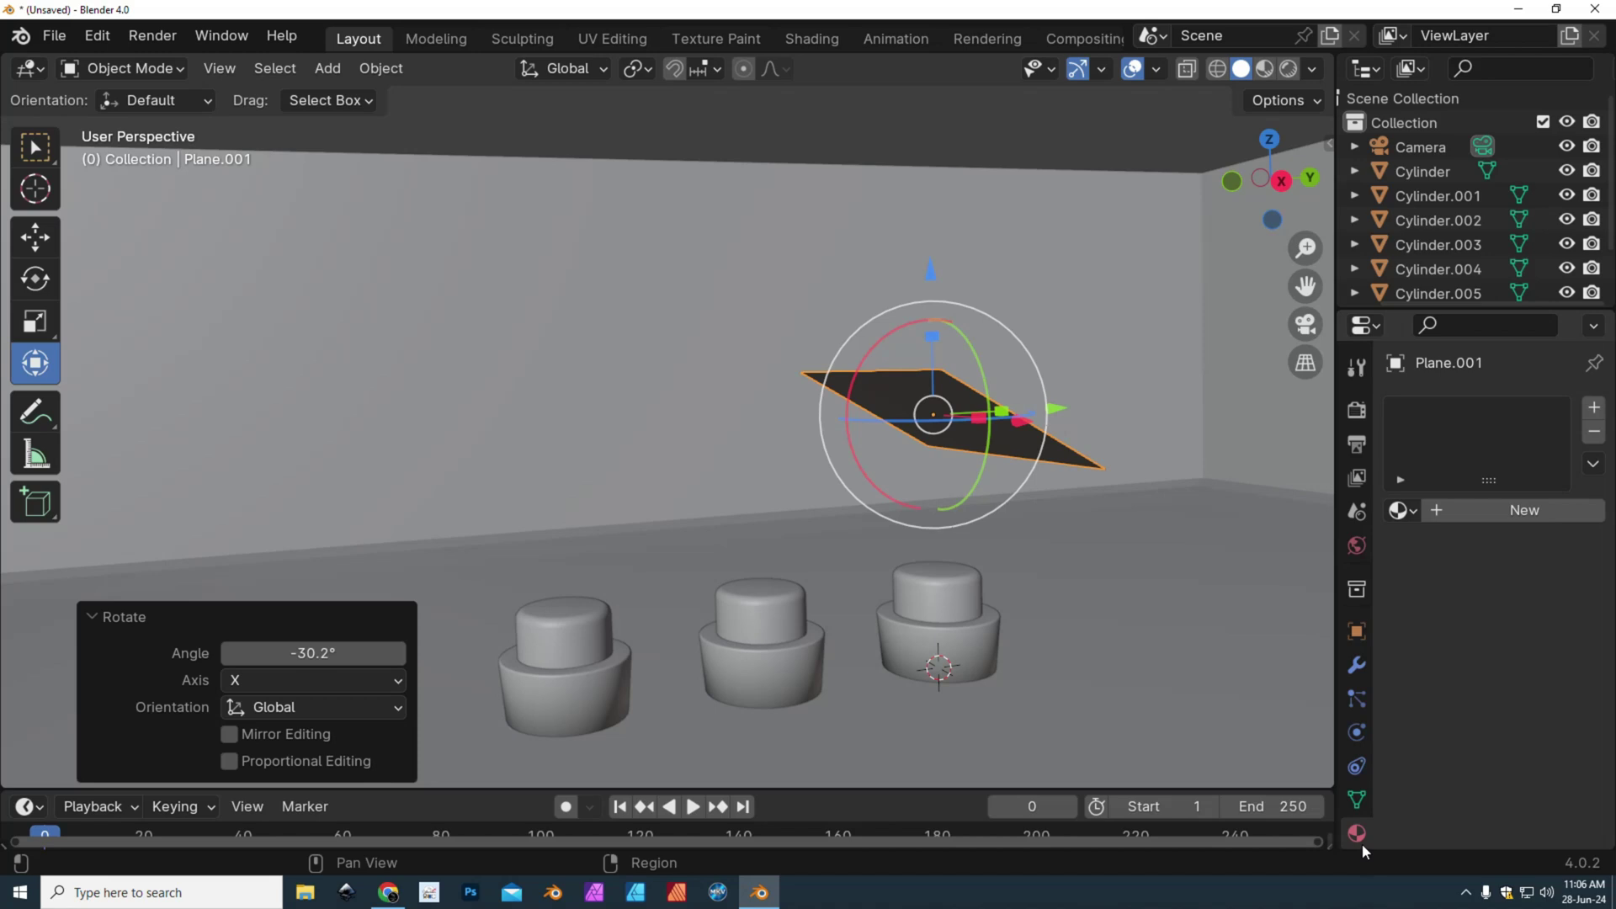
# Step: Assign the plane Material.016, a white Emission shader at strength 2, and view it rendered
pyautogui.click(1565, 513)
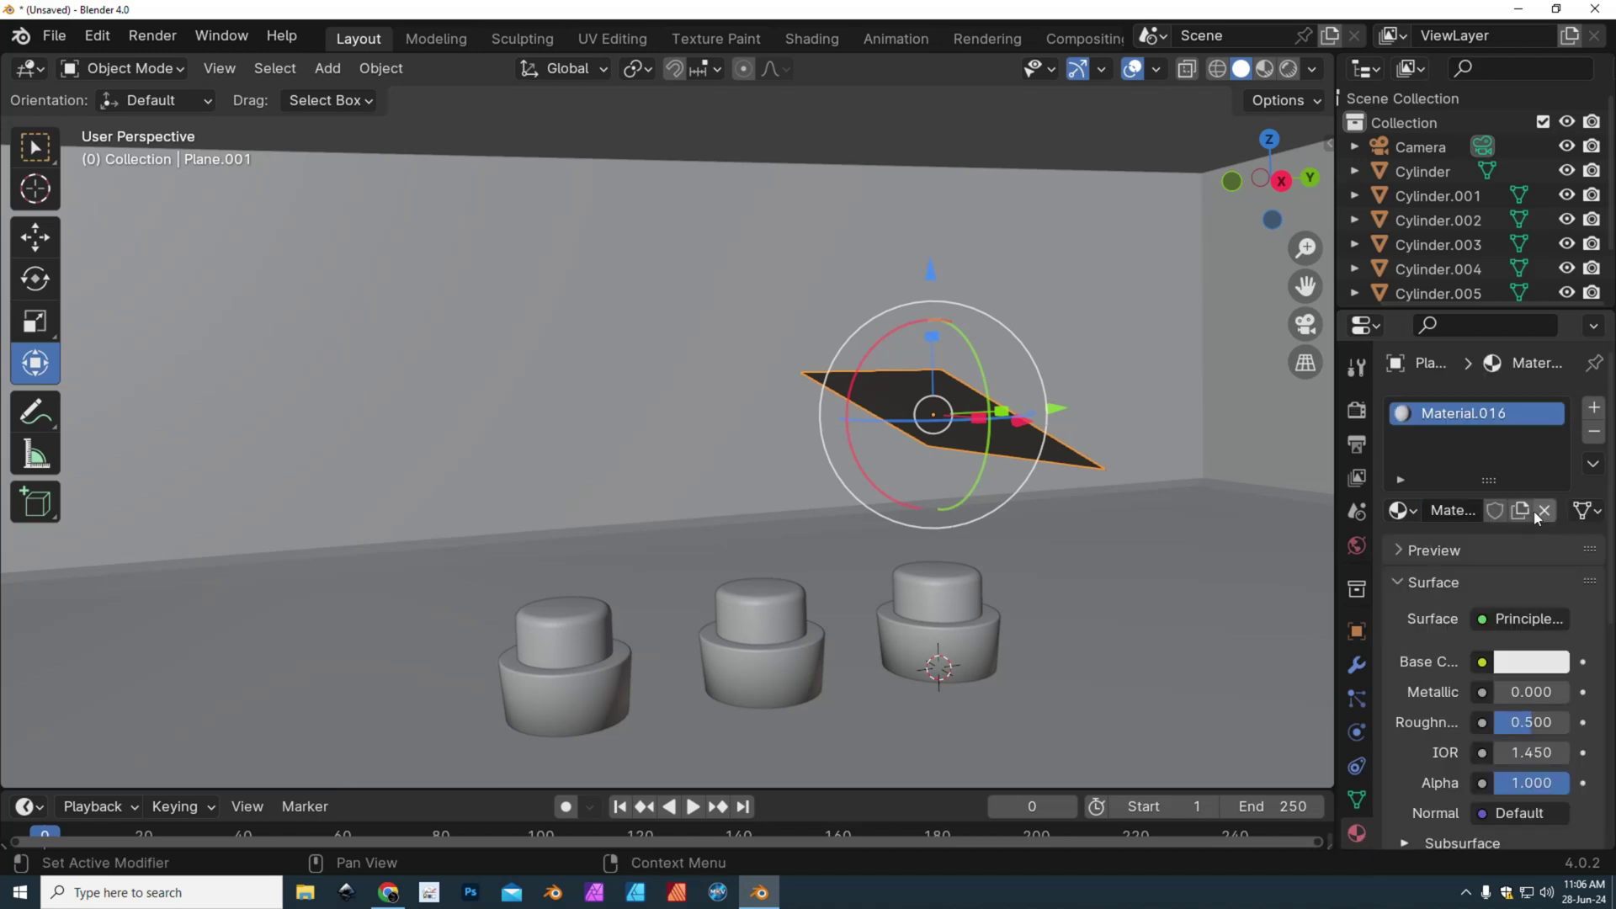
pyautogui.click(1518, 620)
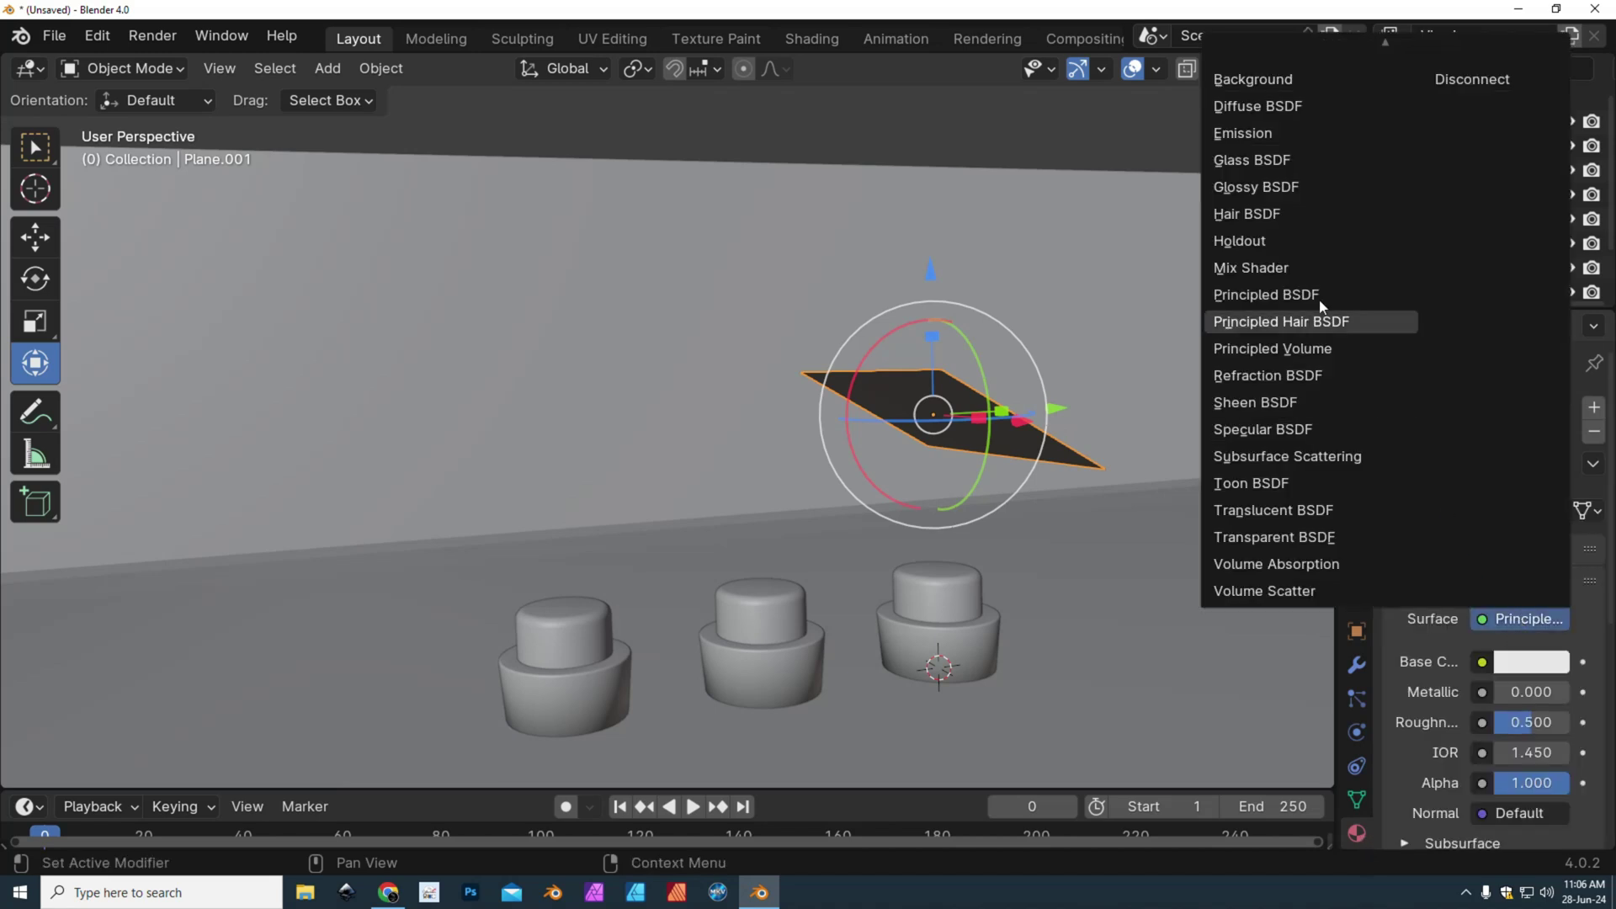
pyautogui.click(1281, 134)
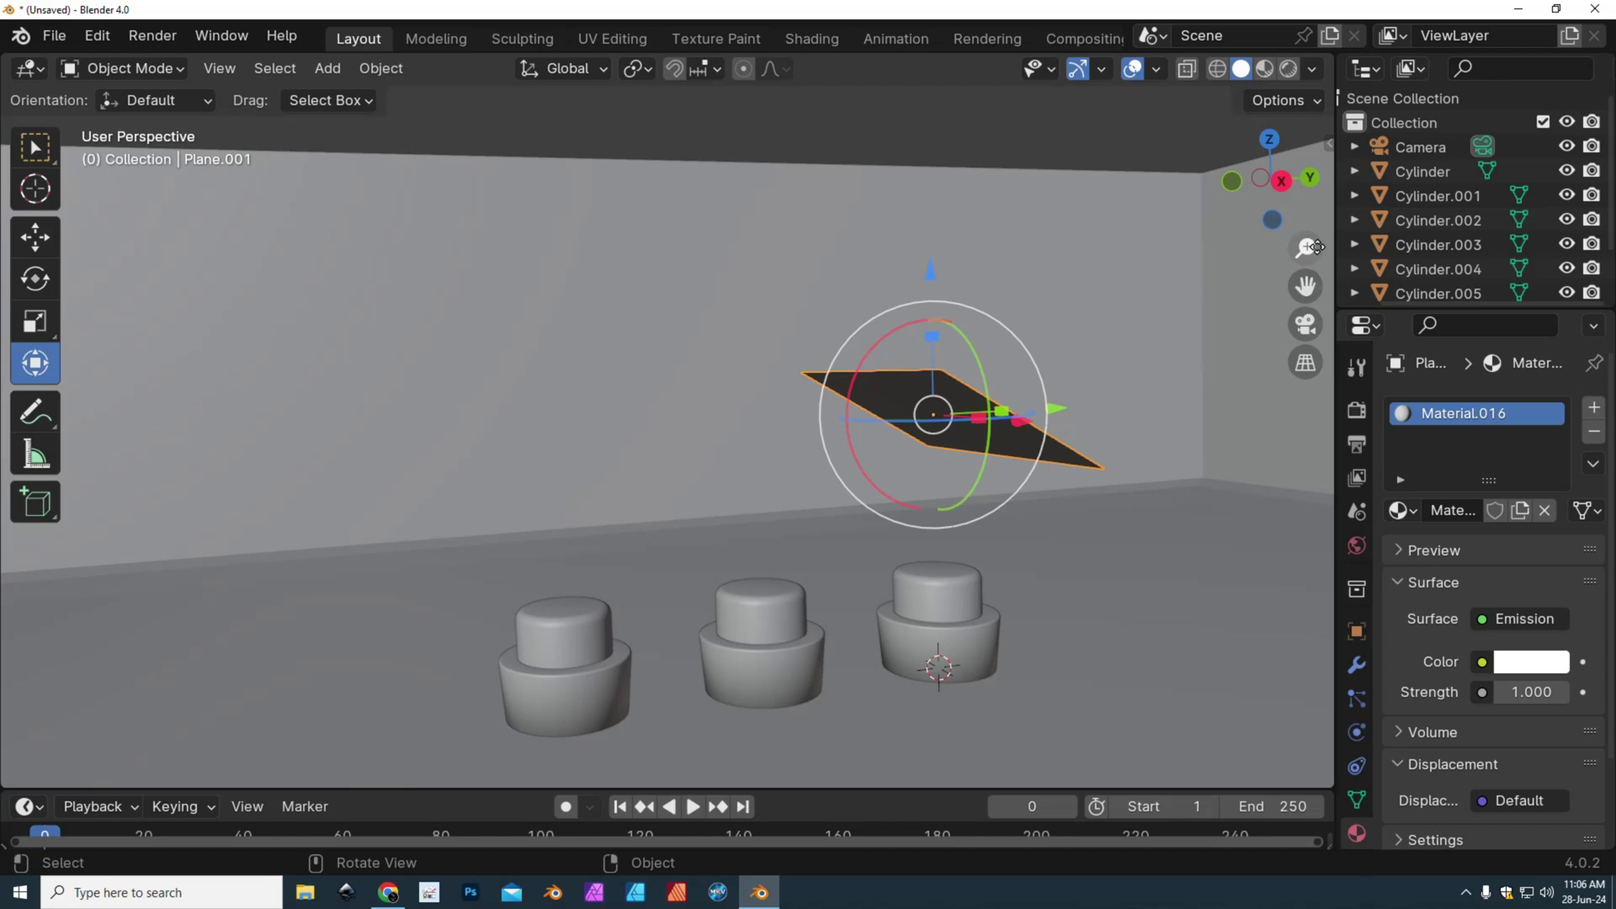
pyautogui.moveTo(1511, 692); pyautogui.dragTo(1583, 692)
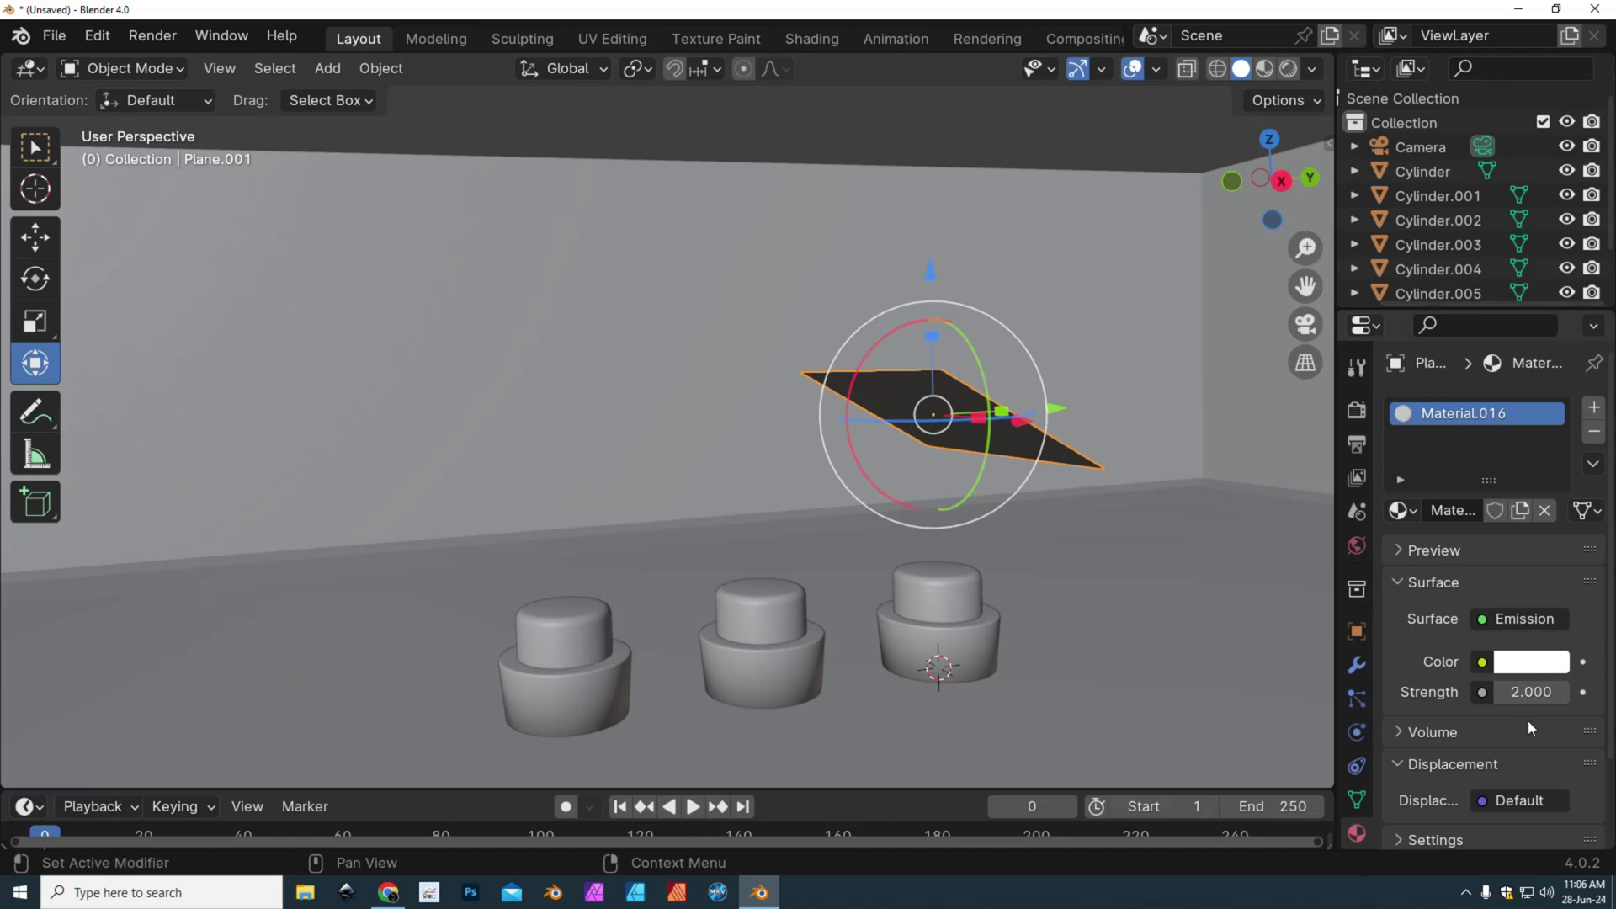
pyautogui.click(1290, 69)
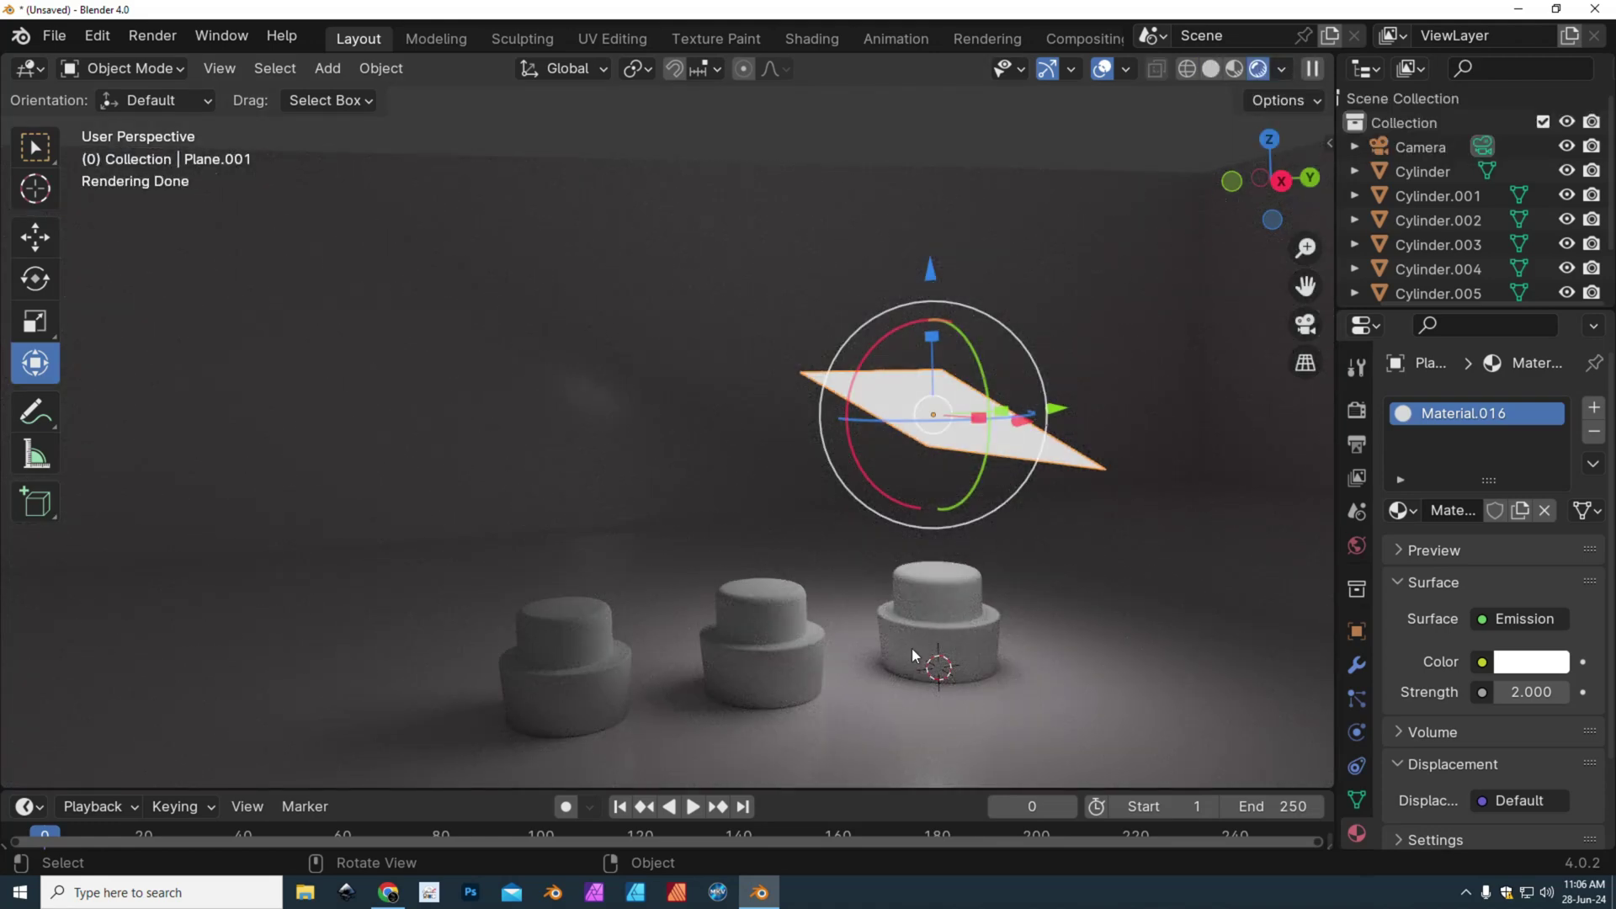
# Step: Add a second plane beside the first, raise it 5.4 m, stretch it ~4 along Y, and tilt it −43° about Y
pyautogui.click(326, 71)
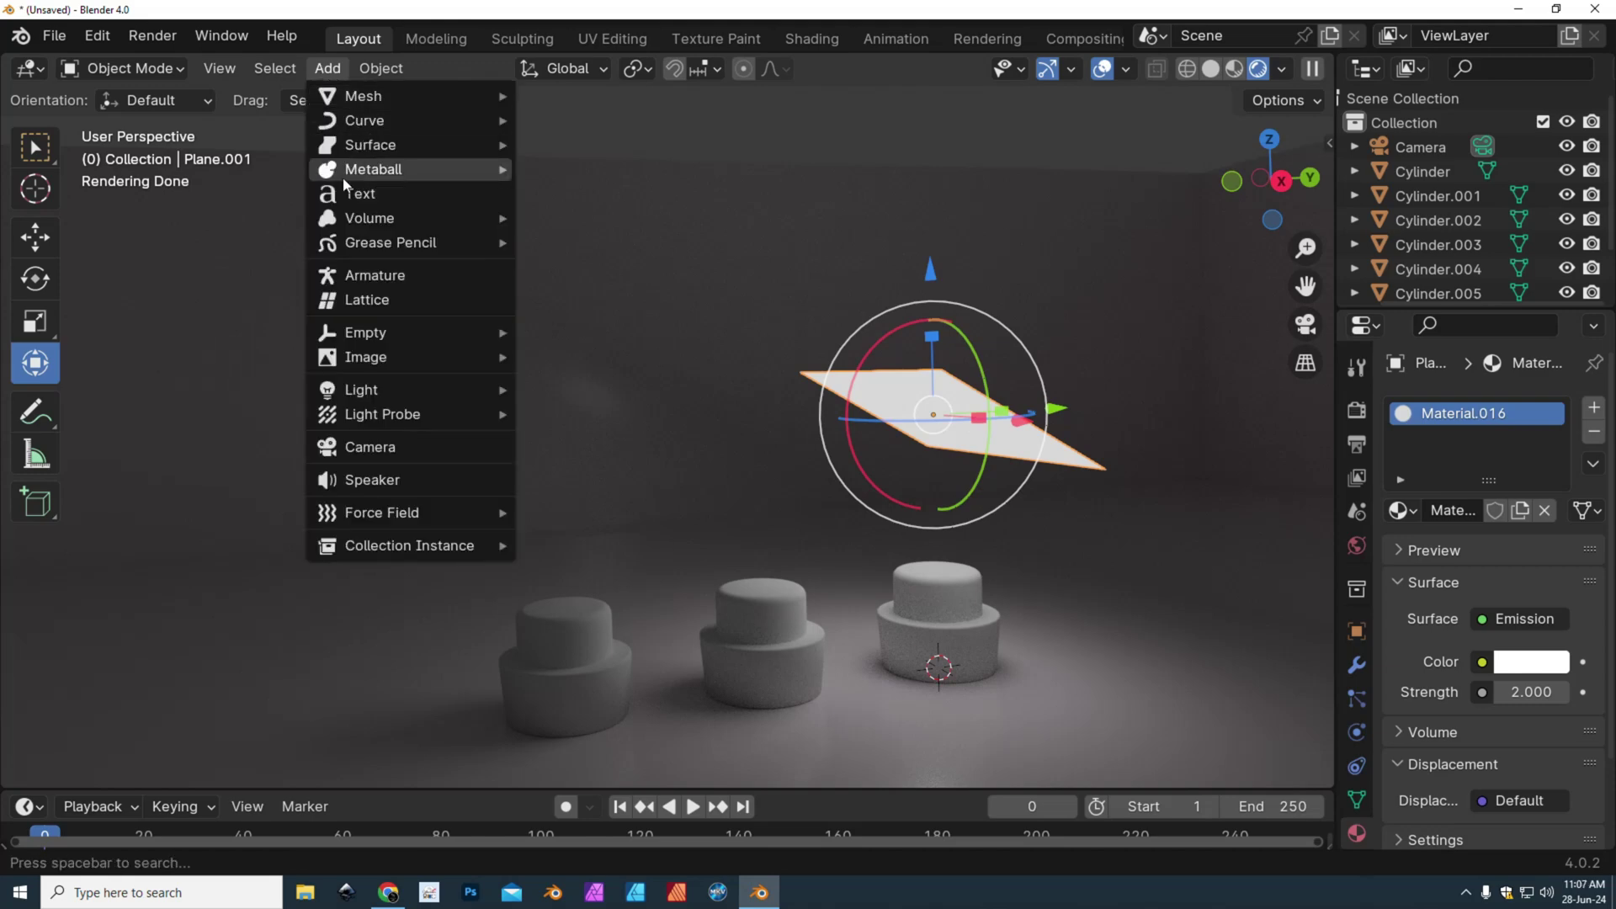
pyautogui.moveTo(394, 100)
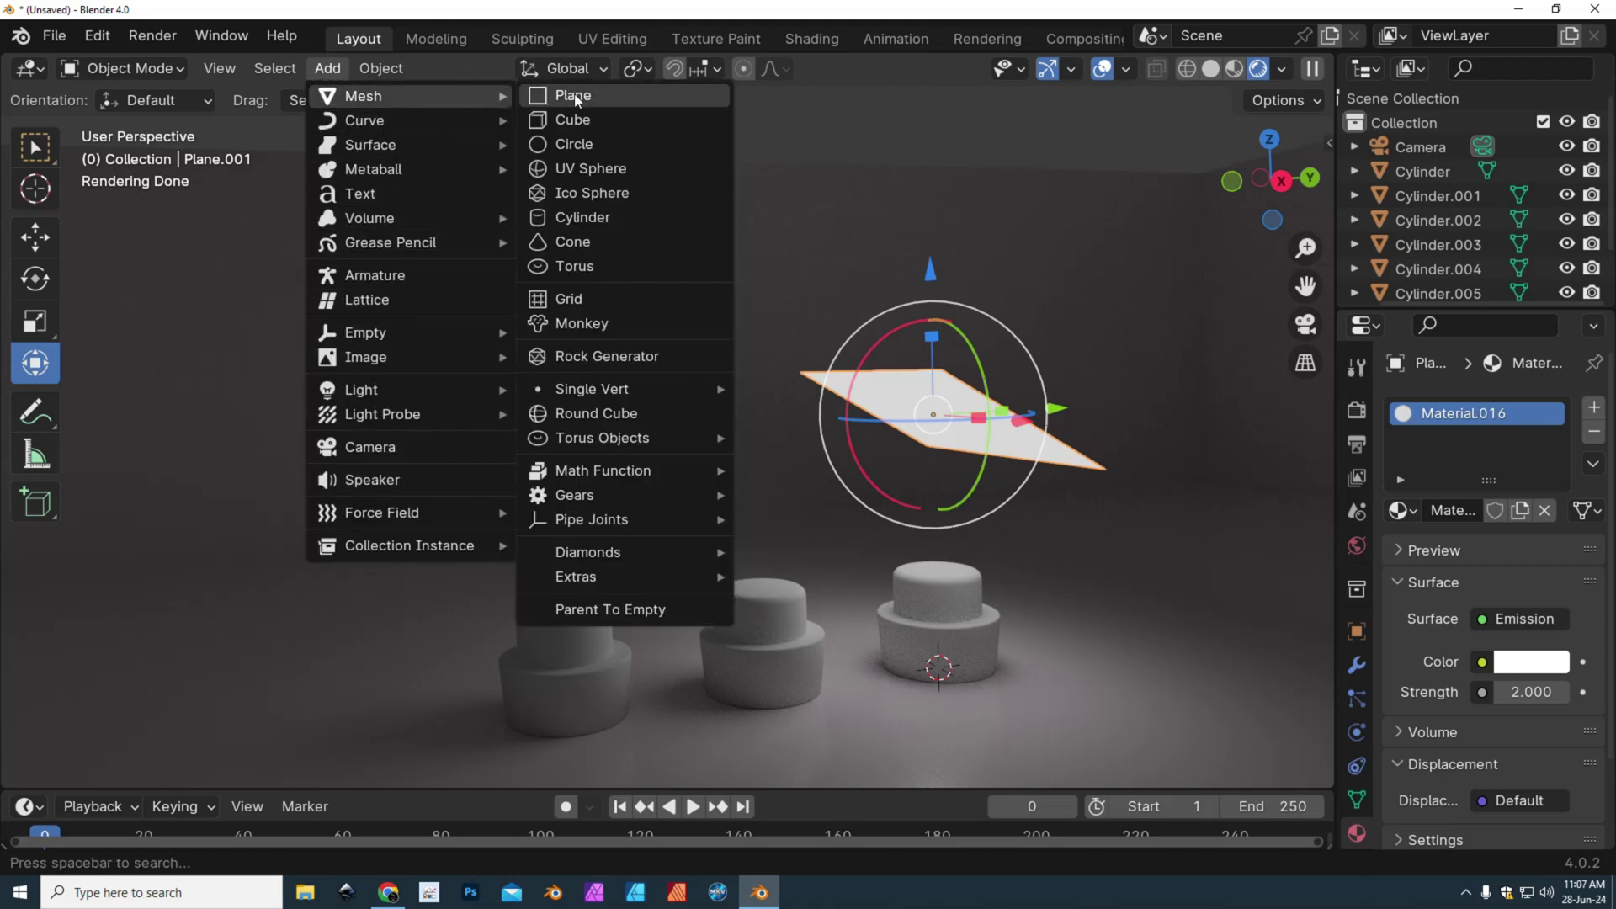
pyautogui.click(600, 91)
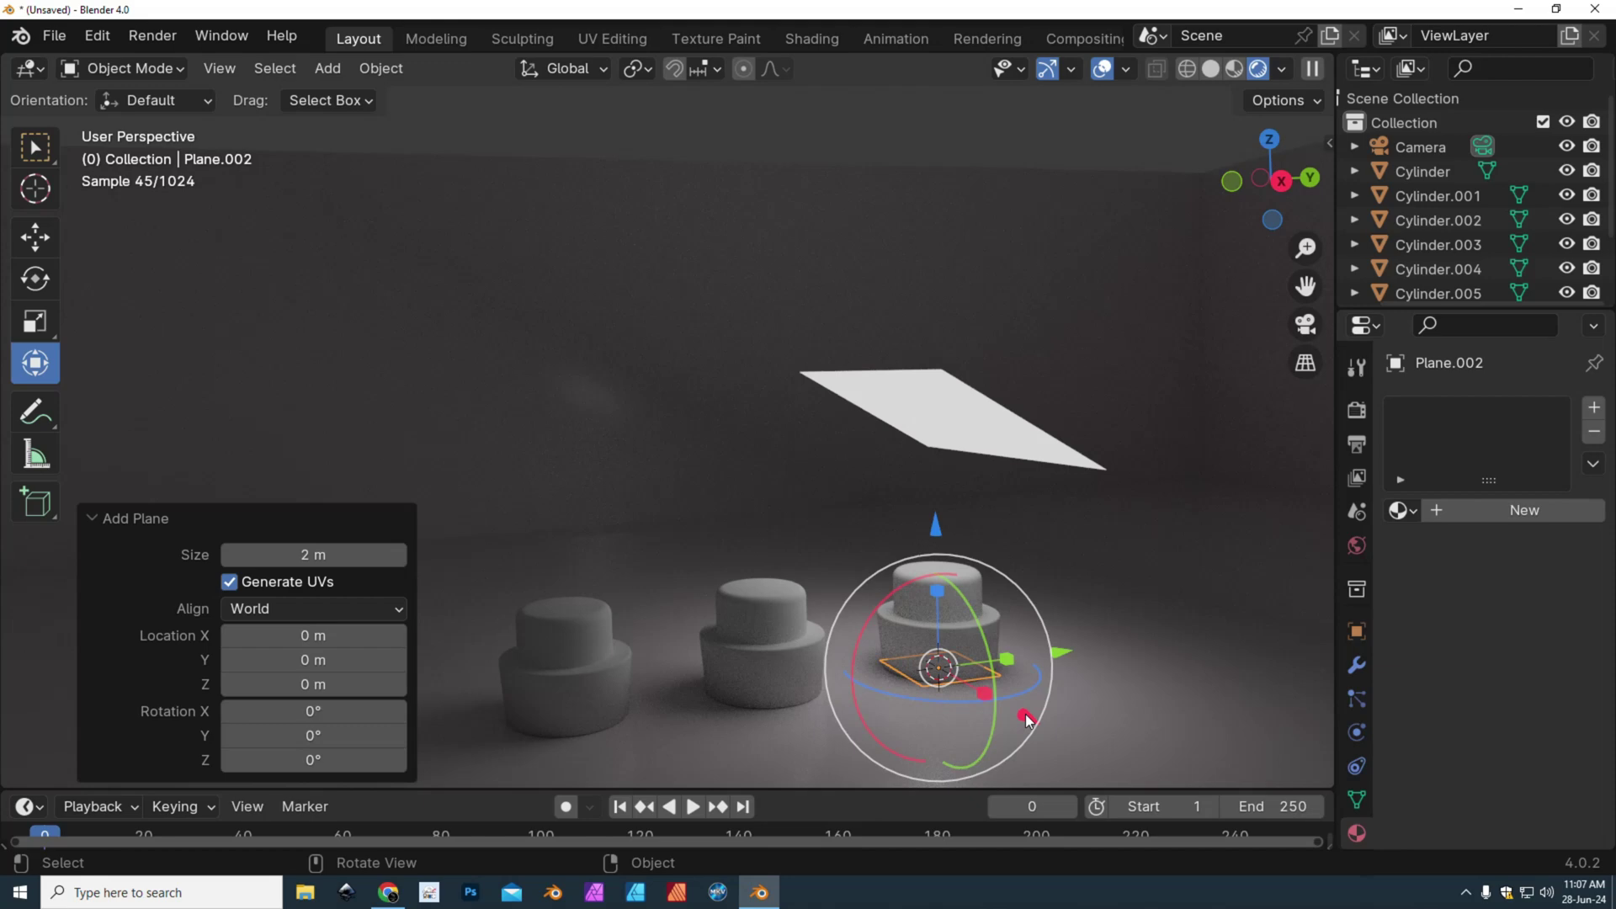
pyautogui.moveTo(1025, 715); pyautogui.dragTo(756, 566)
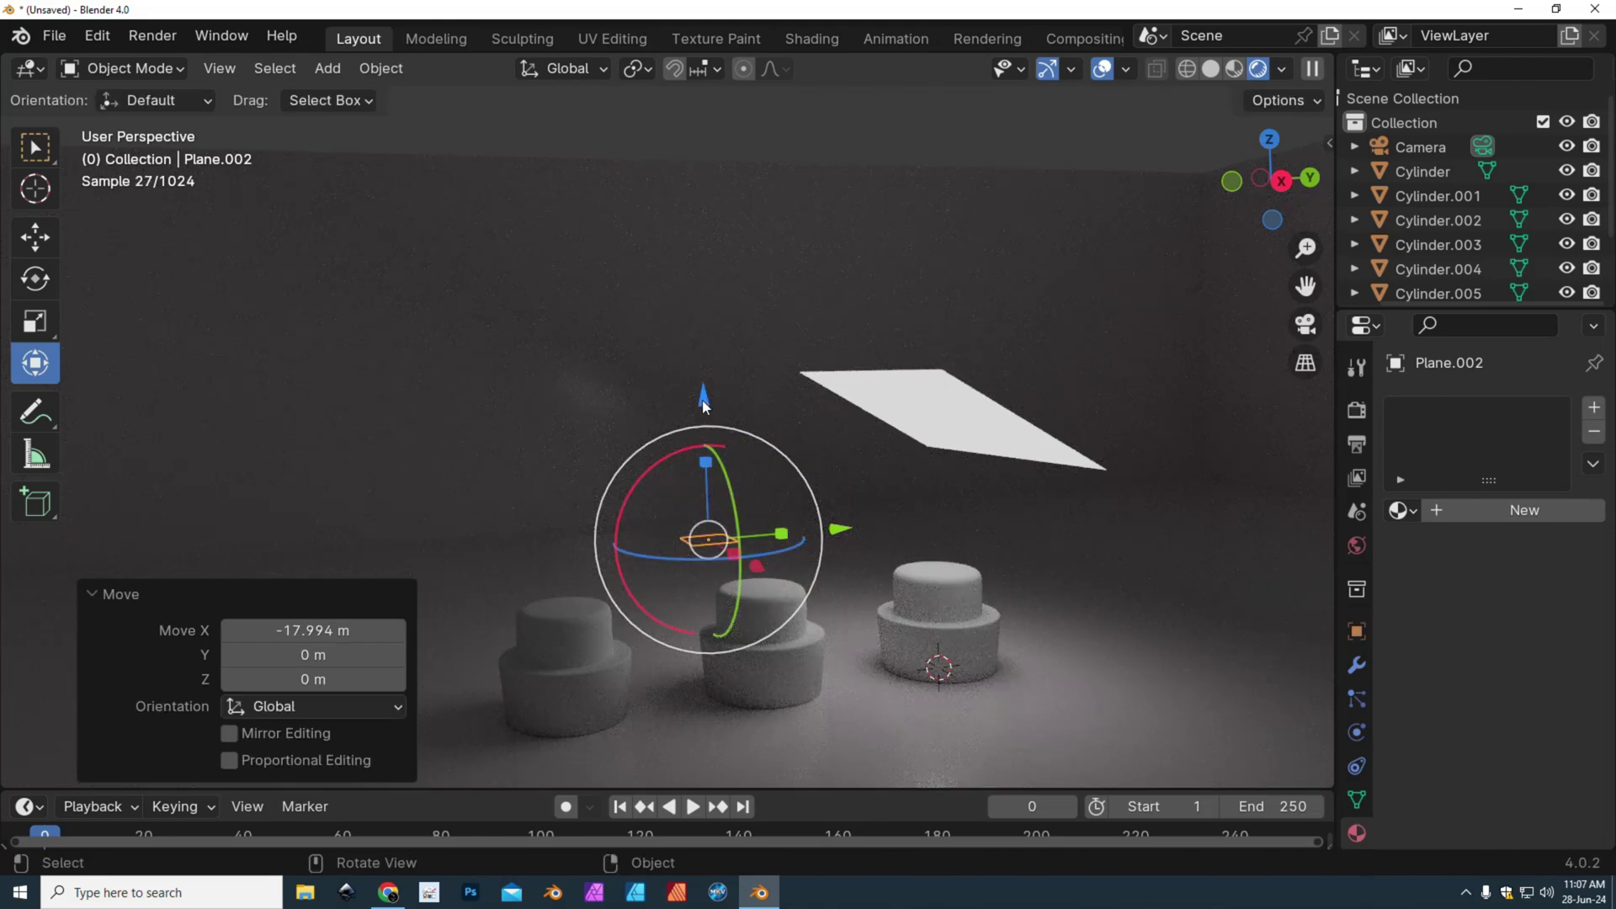
pyautogui.moveTo(703, 407); pyautogui.dragTo(700, 278)
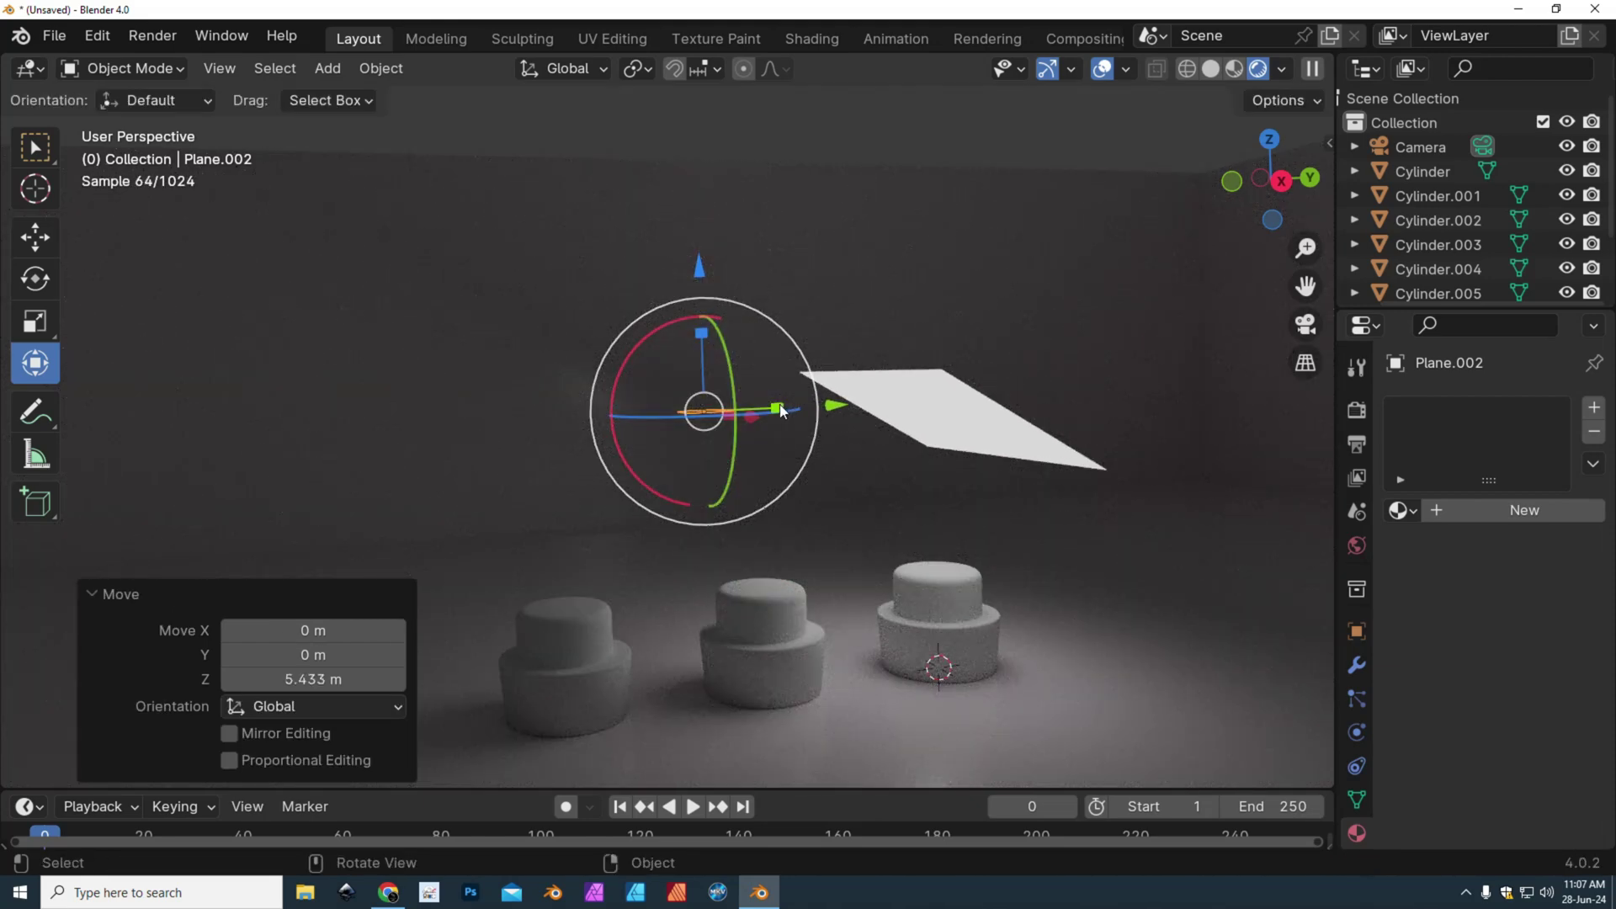
pyautogui.moveTo(782, 410); pyautogui.dragTo(1013, 427)
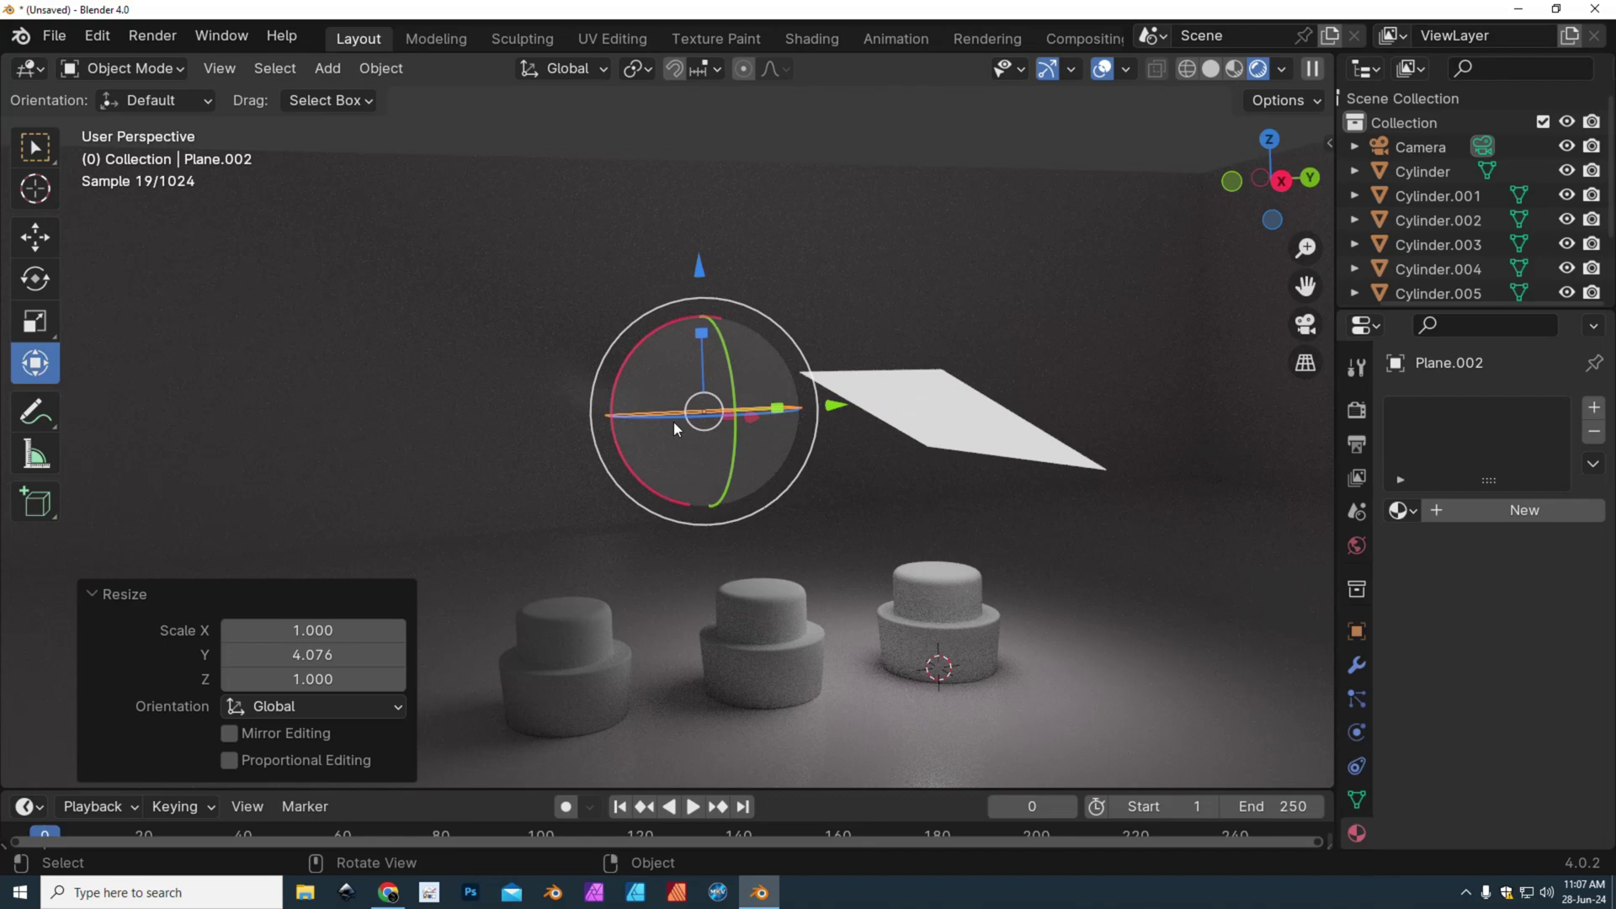
pyautogui.moveTo(734, 375); pyautogui.dragTo(716, 304)
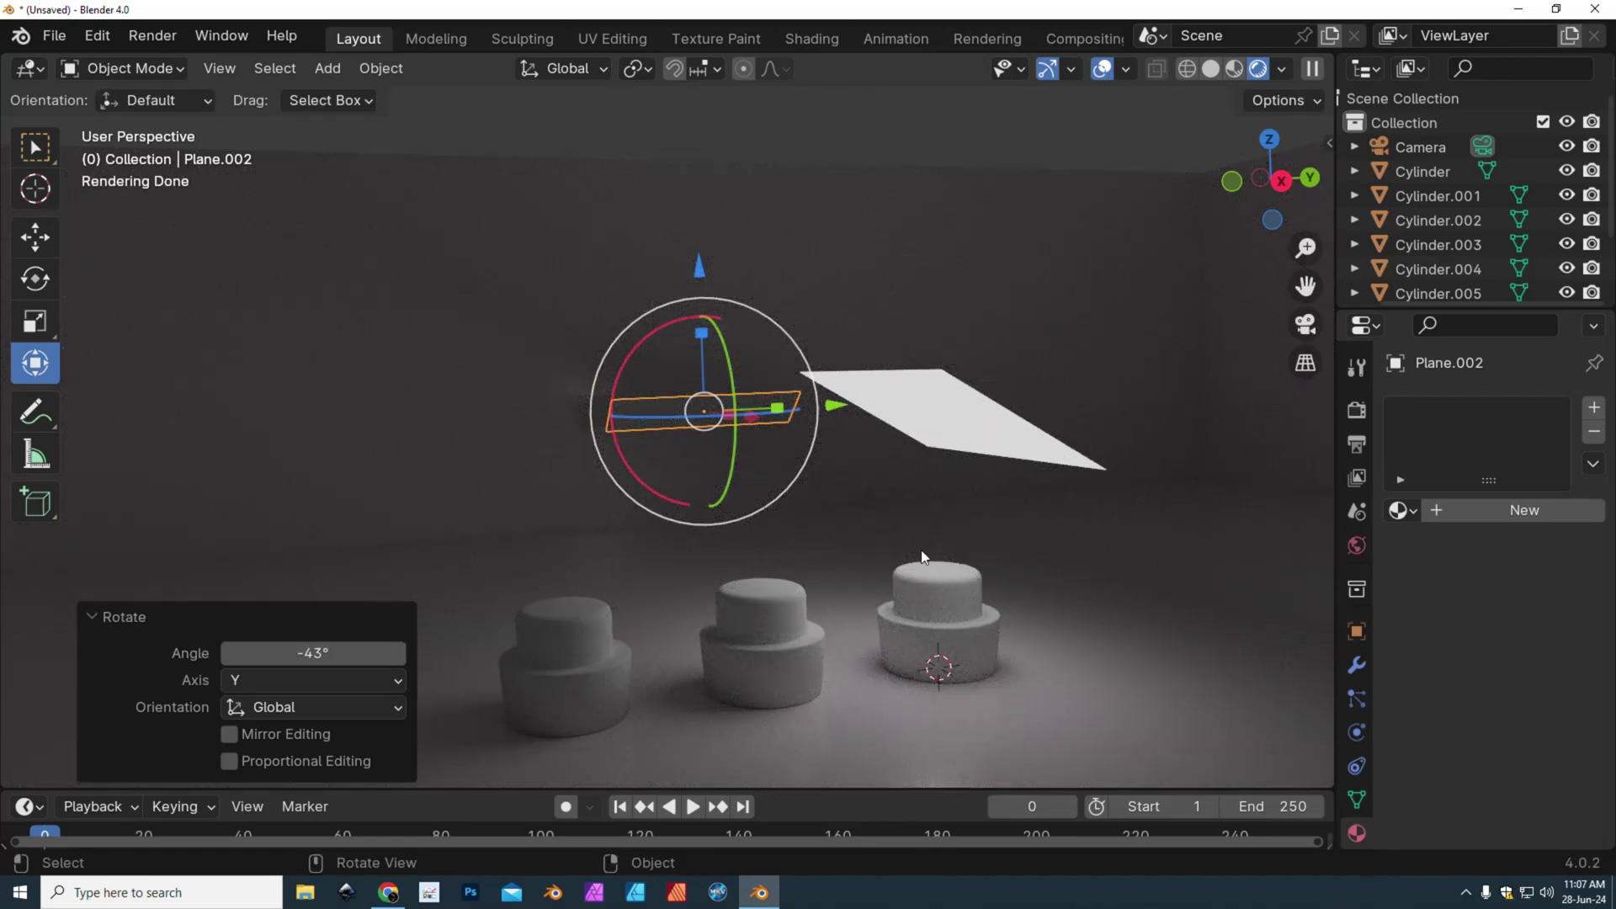
# Step: Give Plane.002 a new material with an Emission surface shader
pyautogui.click(1475, 513)
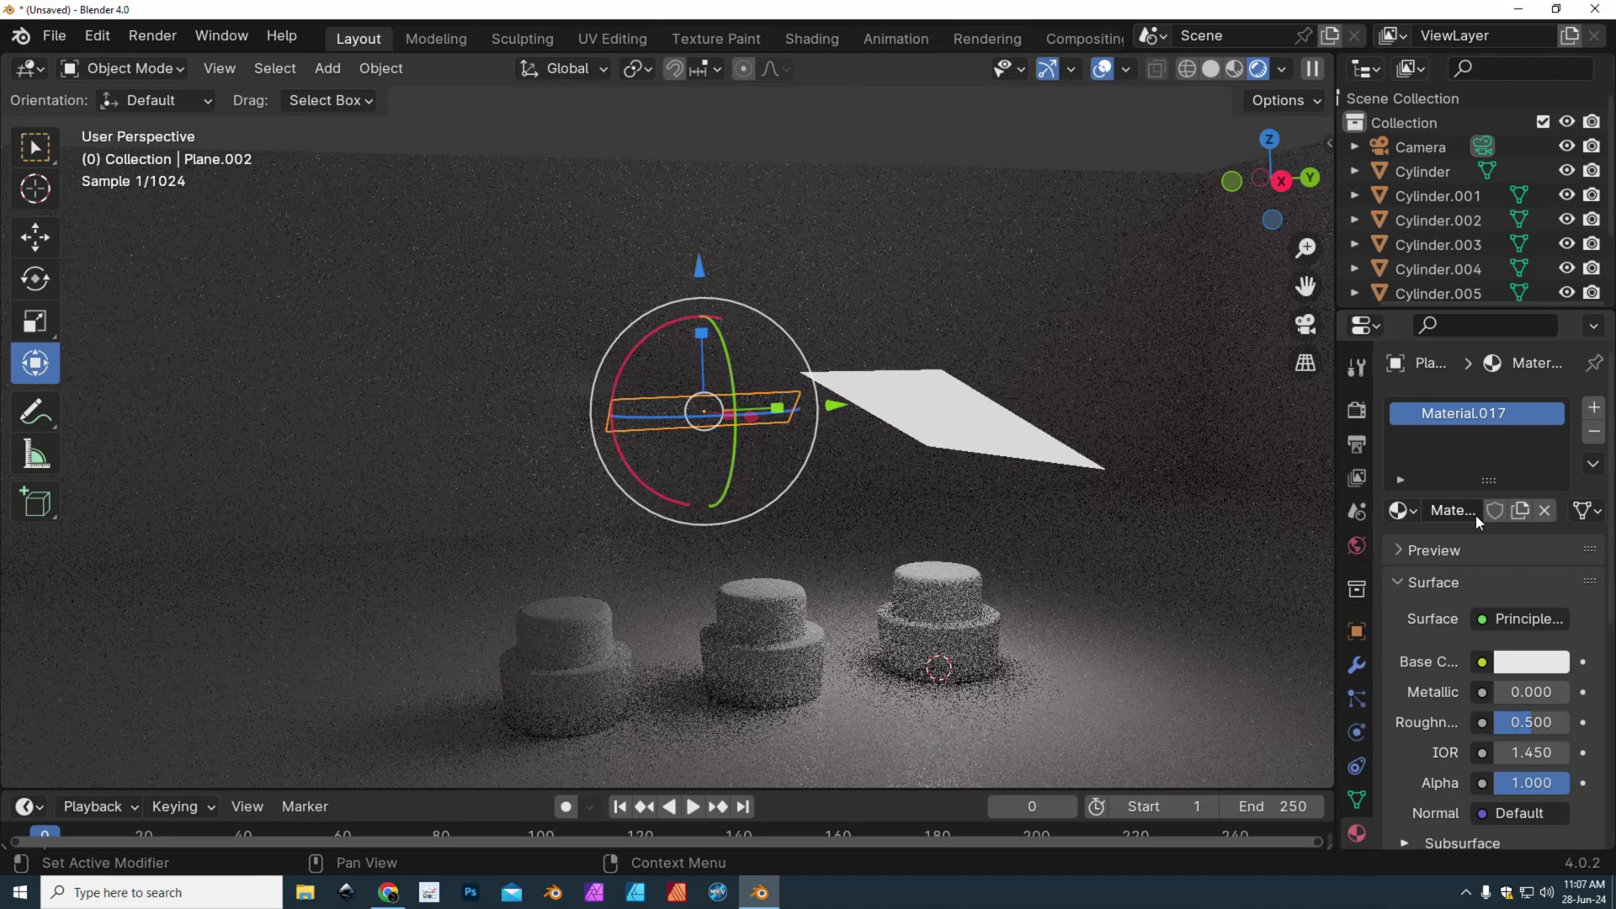
pyautogui.click(1520, 620)
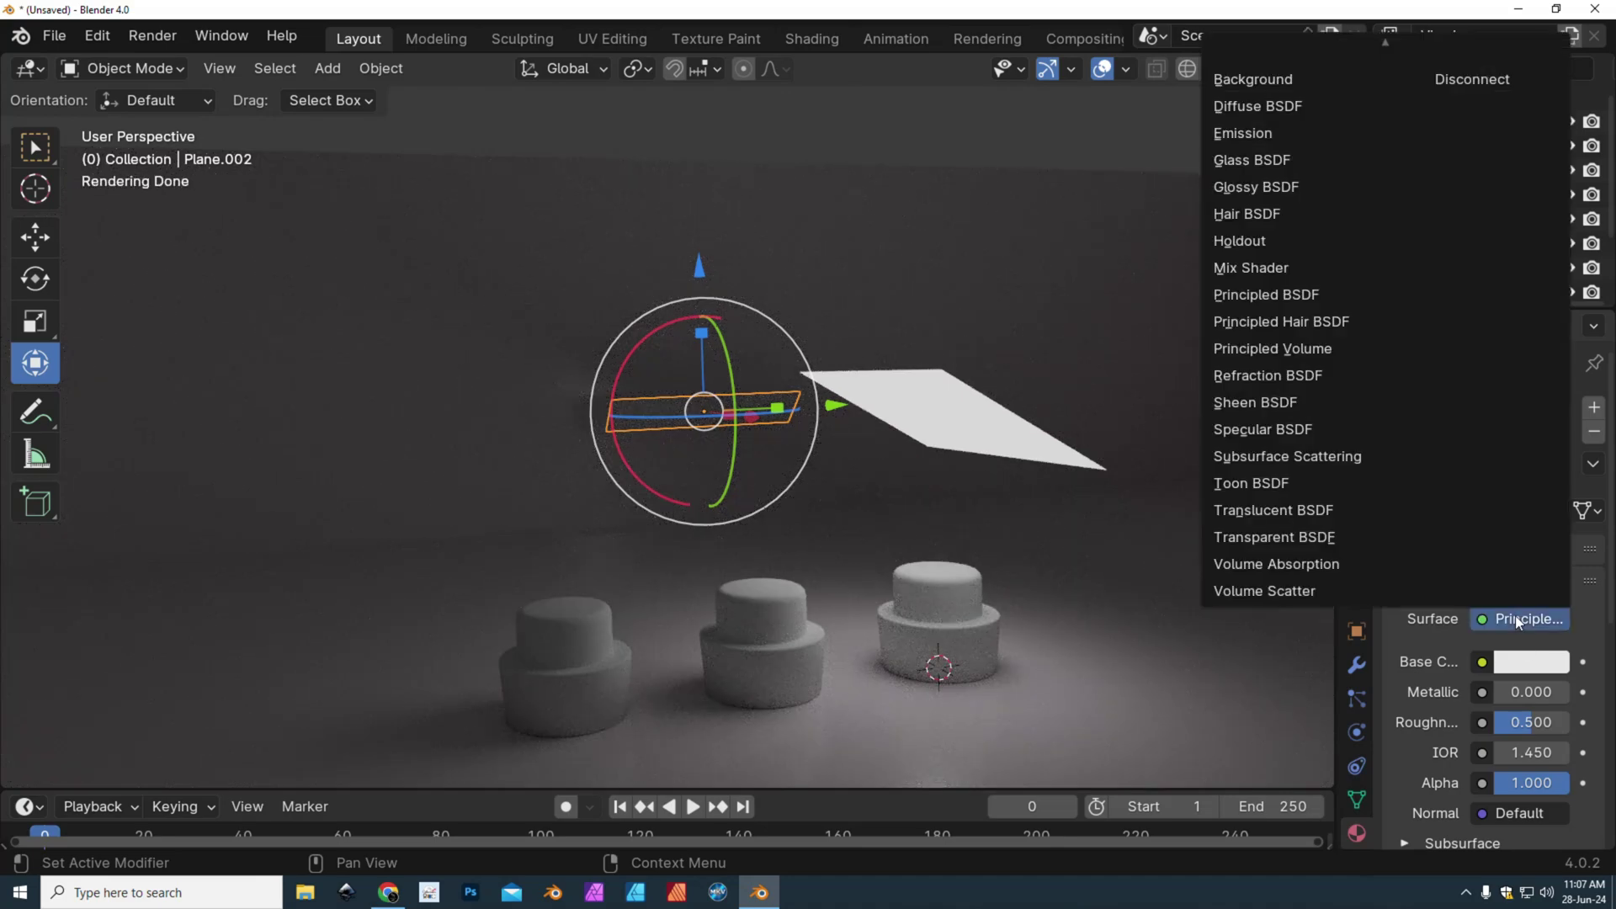
pyautogui.click(1263, 134)
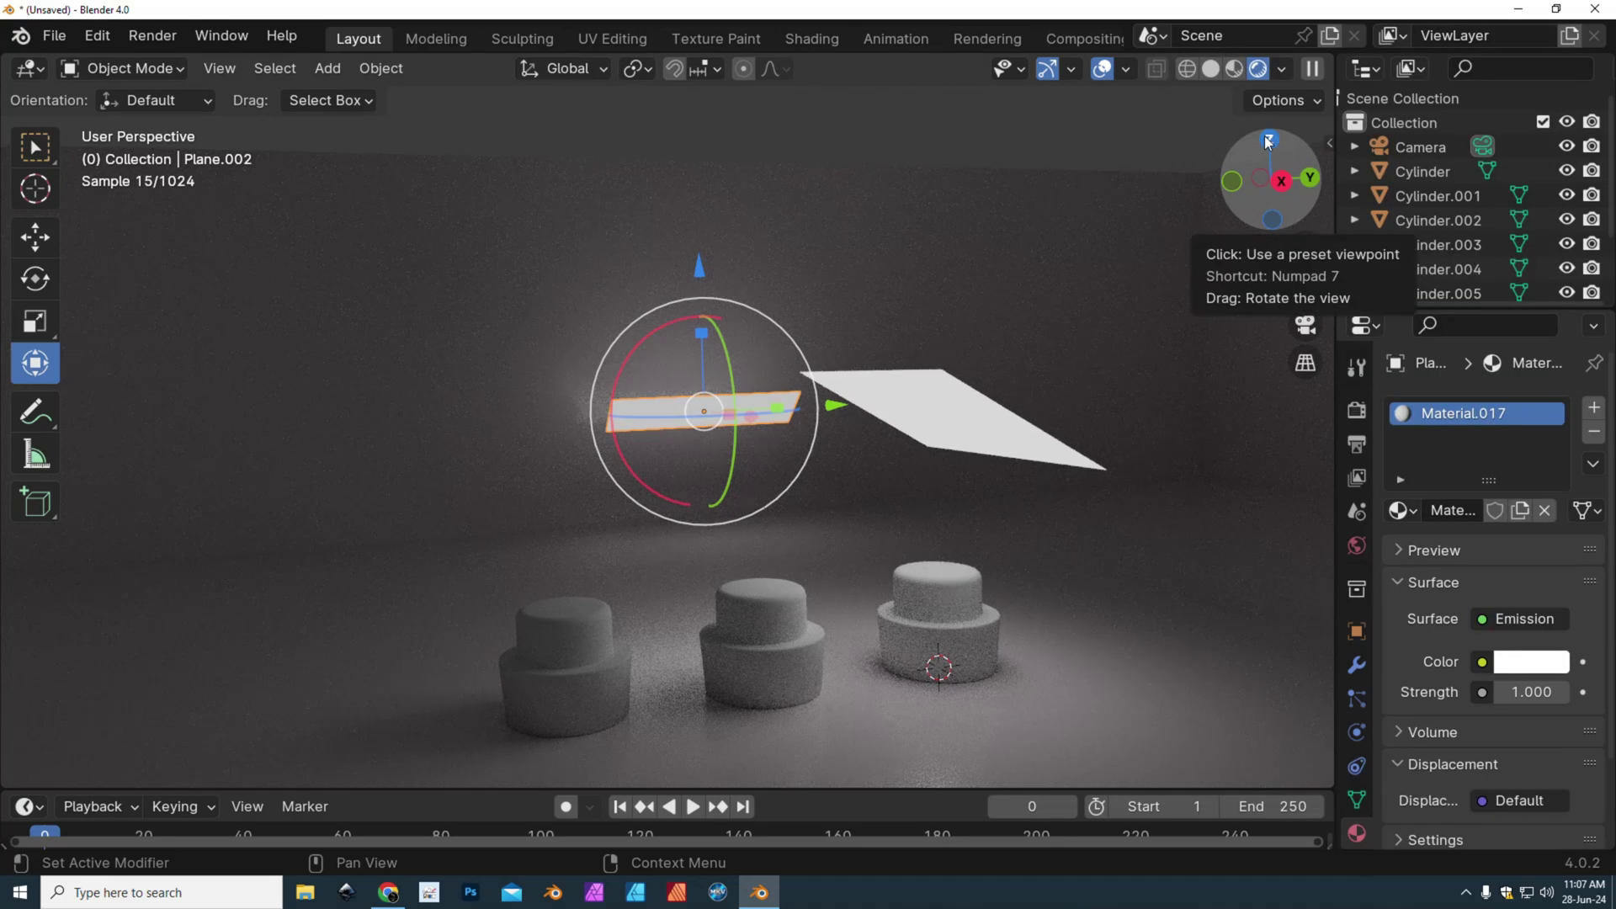
# Step: Raise the plane 2.64 m higher and make its emission colour yellow
pyautogui.moveTo(699, 270); pyautogui.dragTo(699, 193)
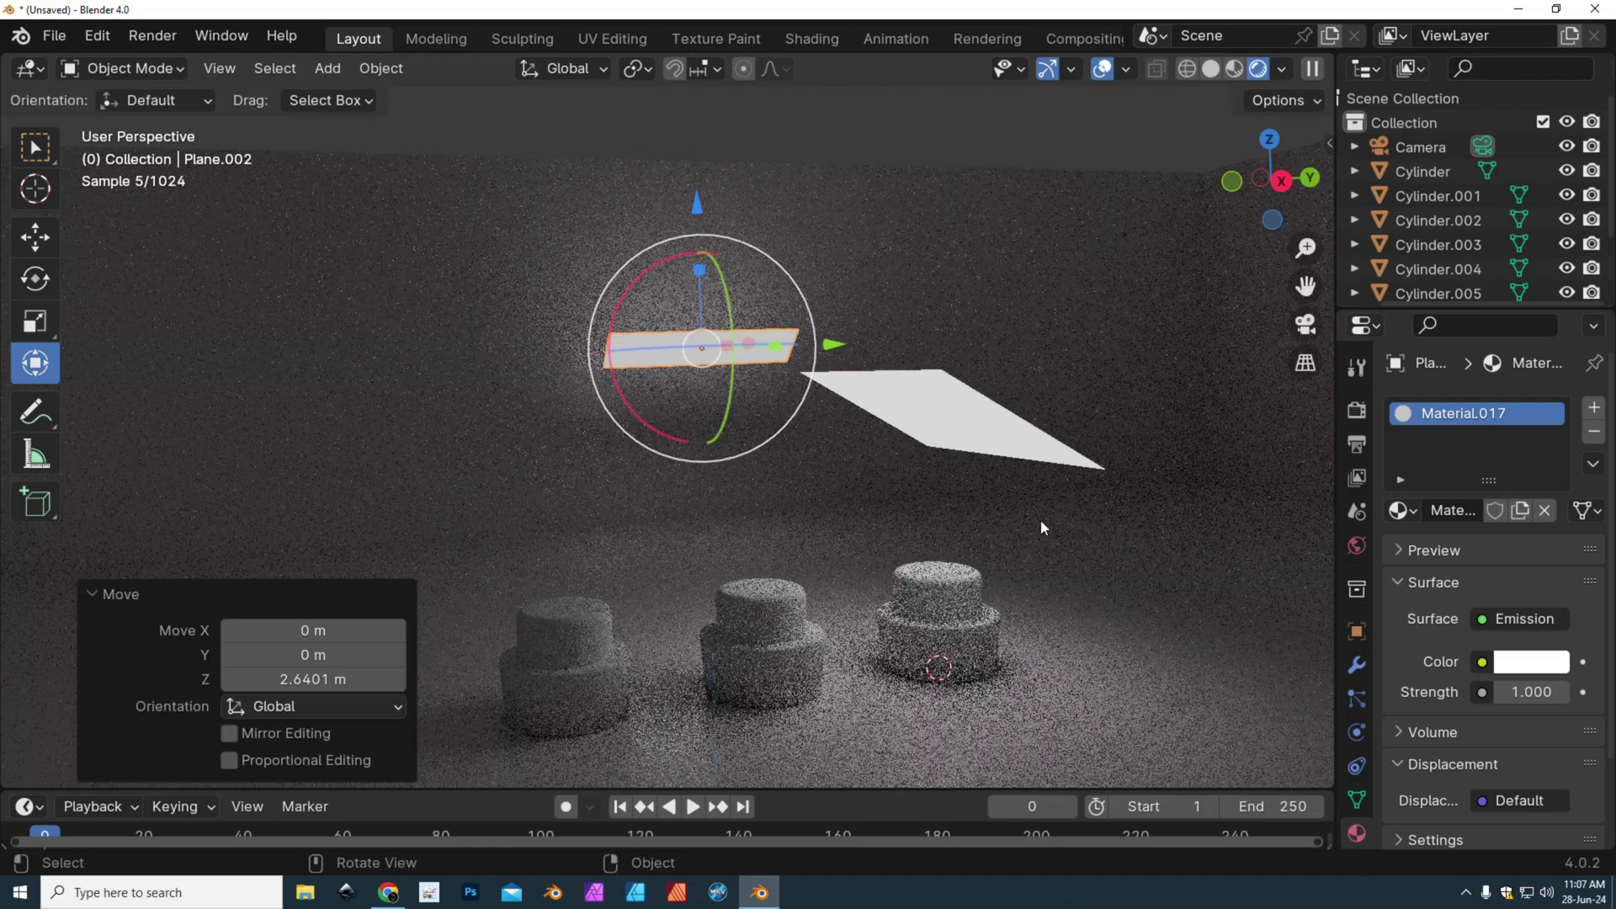
pyautogui.click(1525, 662)
pyautogui.moveTo(1408, 382); pyautogui.dragTo(1331, 431)
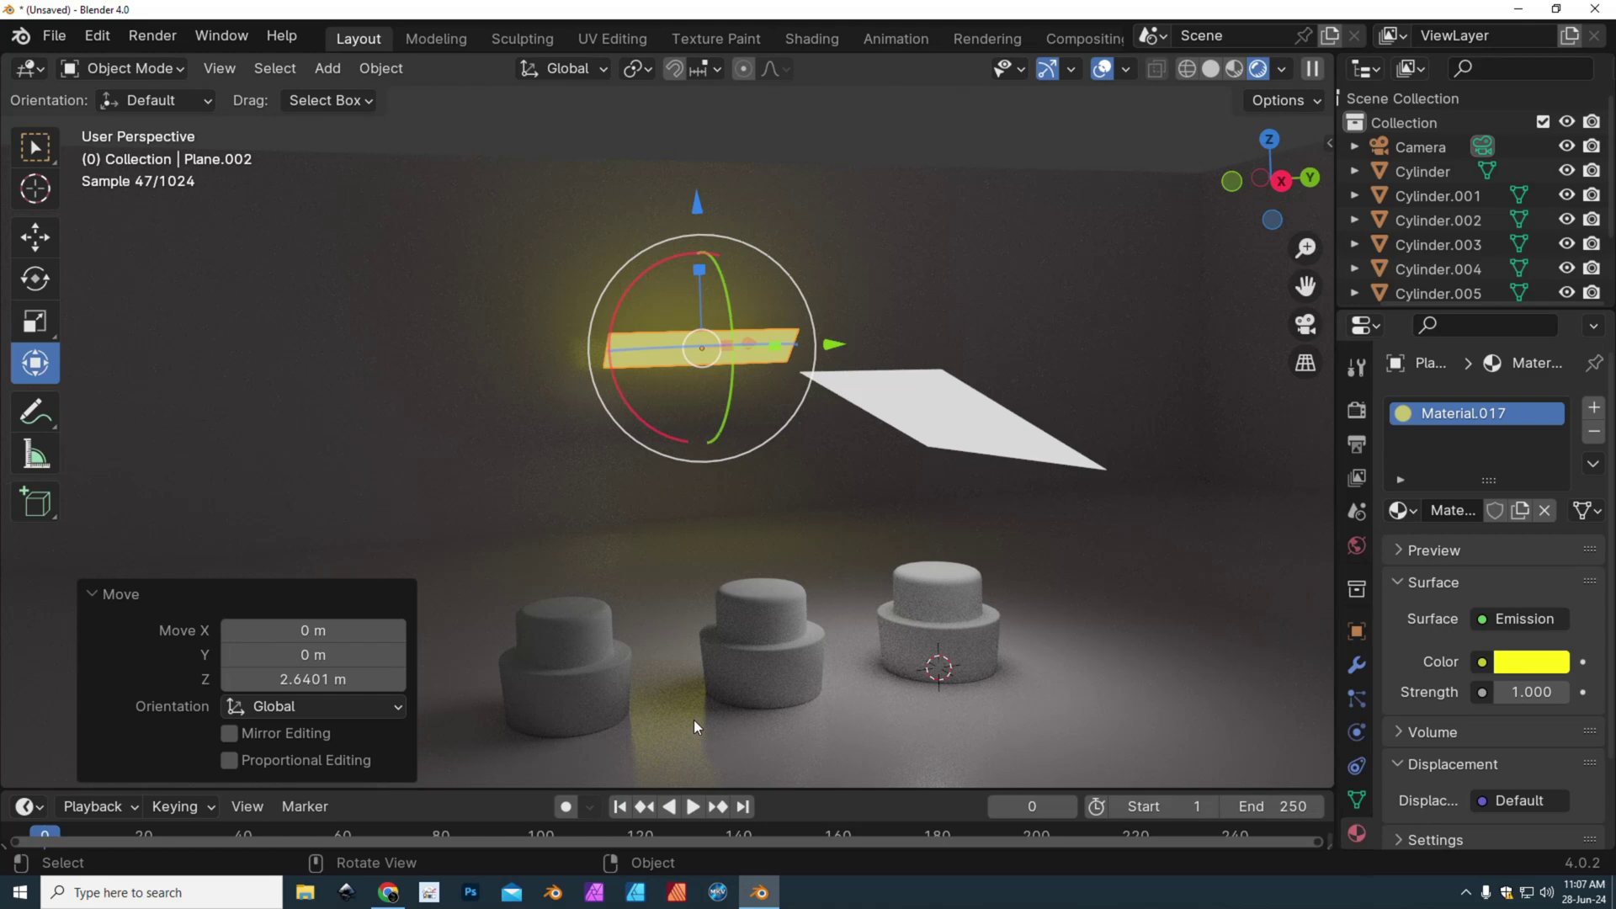